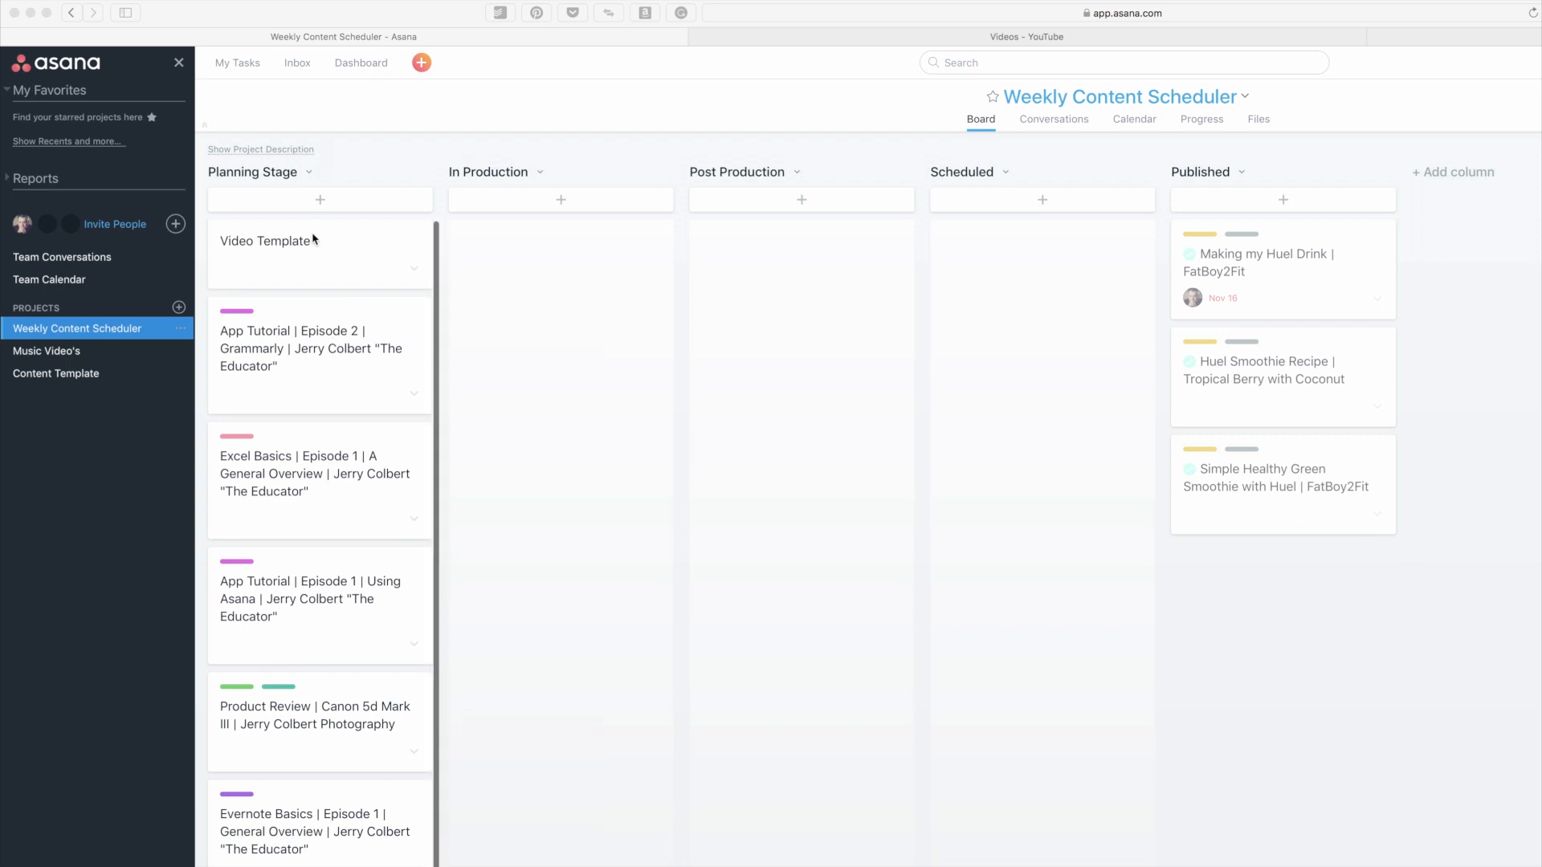
pyautogui.scroll(-1, 308, 472)
pyautogui.scroll(-2, 309, 478)
pyautogui.scroll(3, 313, 492)
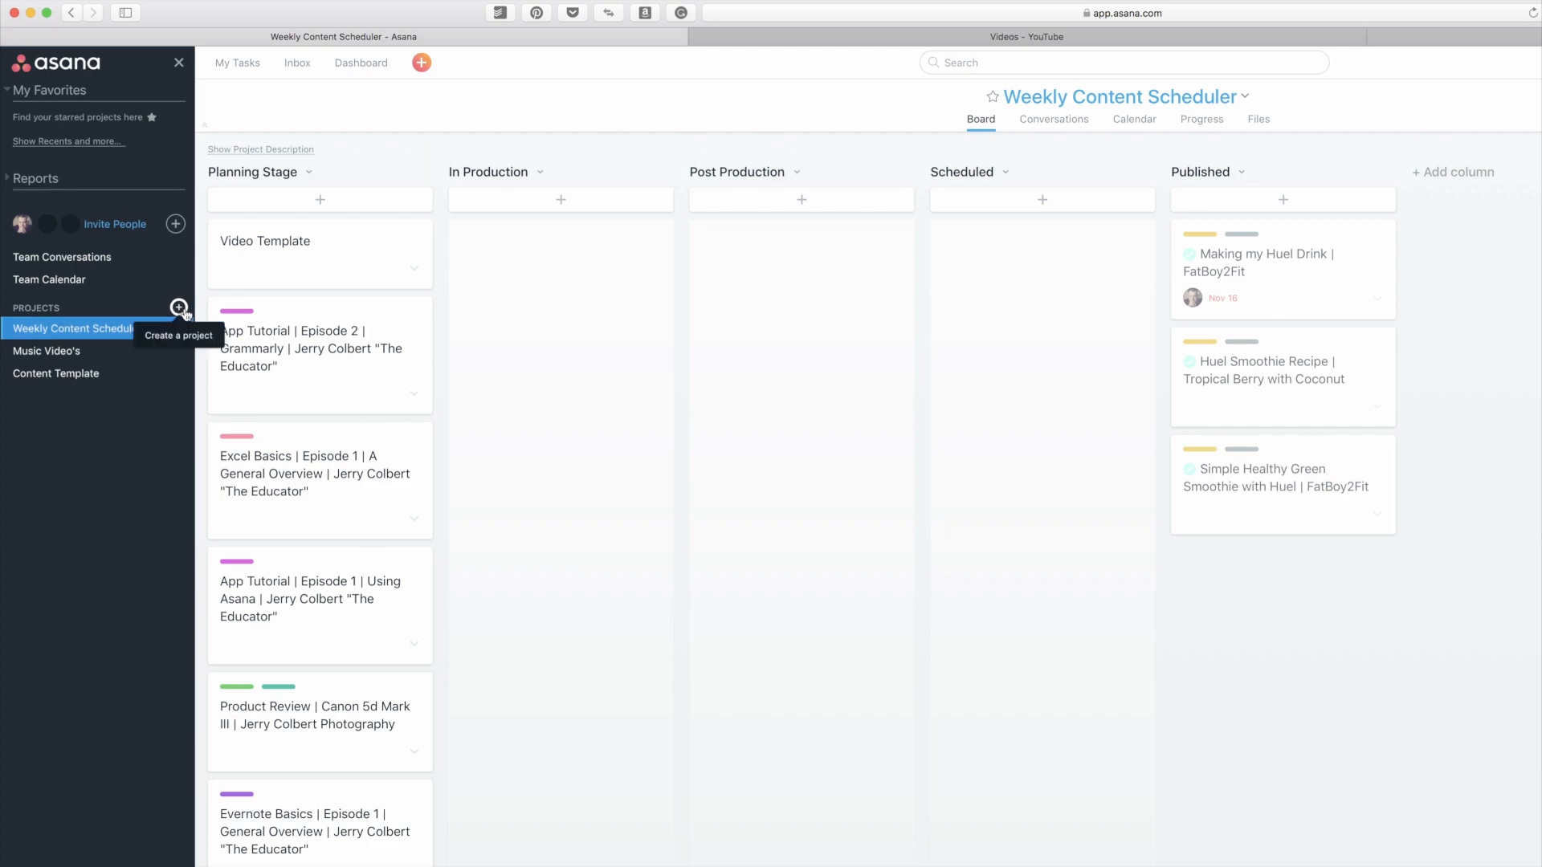
# Step: Set up a new blank project named "My Content Scheduler" with the Board layout
pyautogui.click(178, 307)
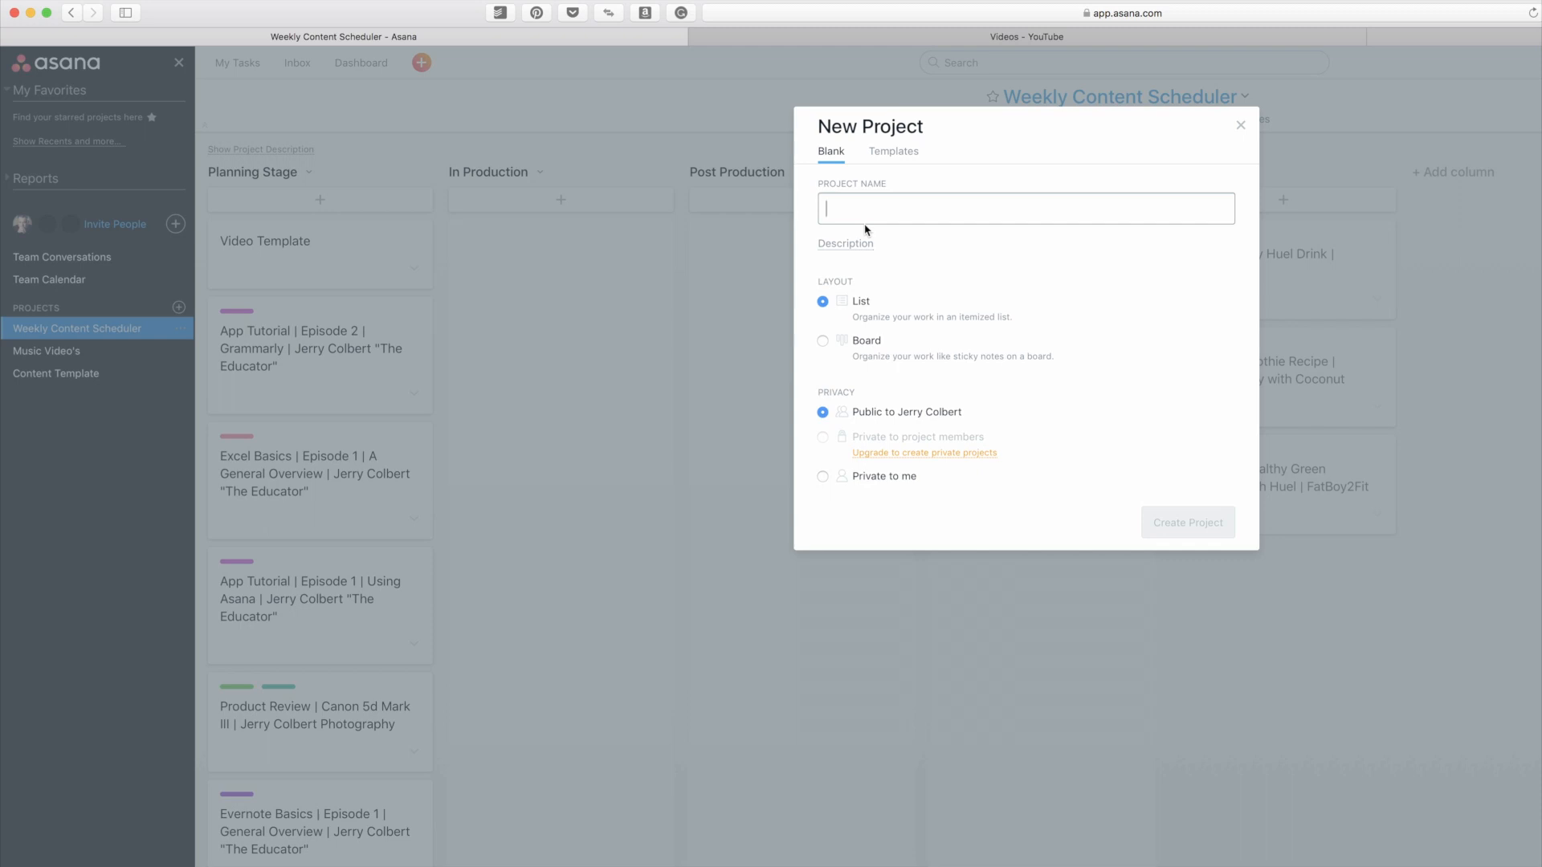
pyautogui.write('My Scheduel')
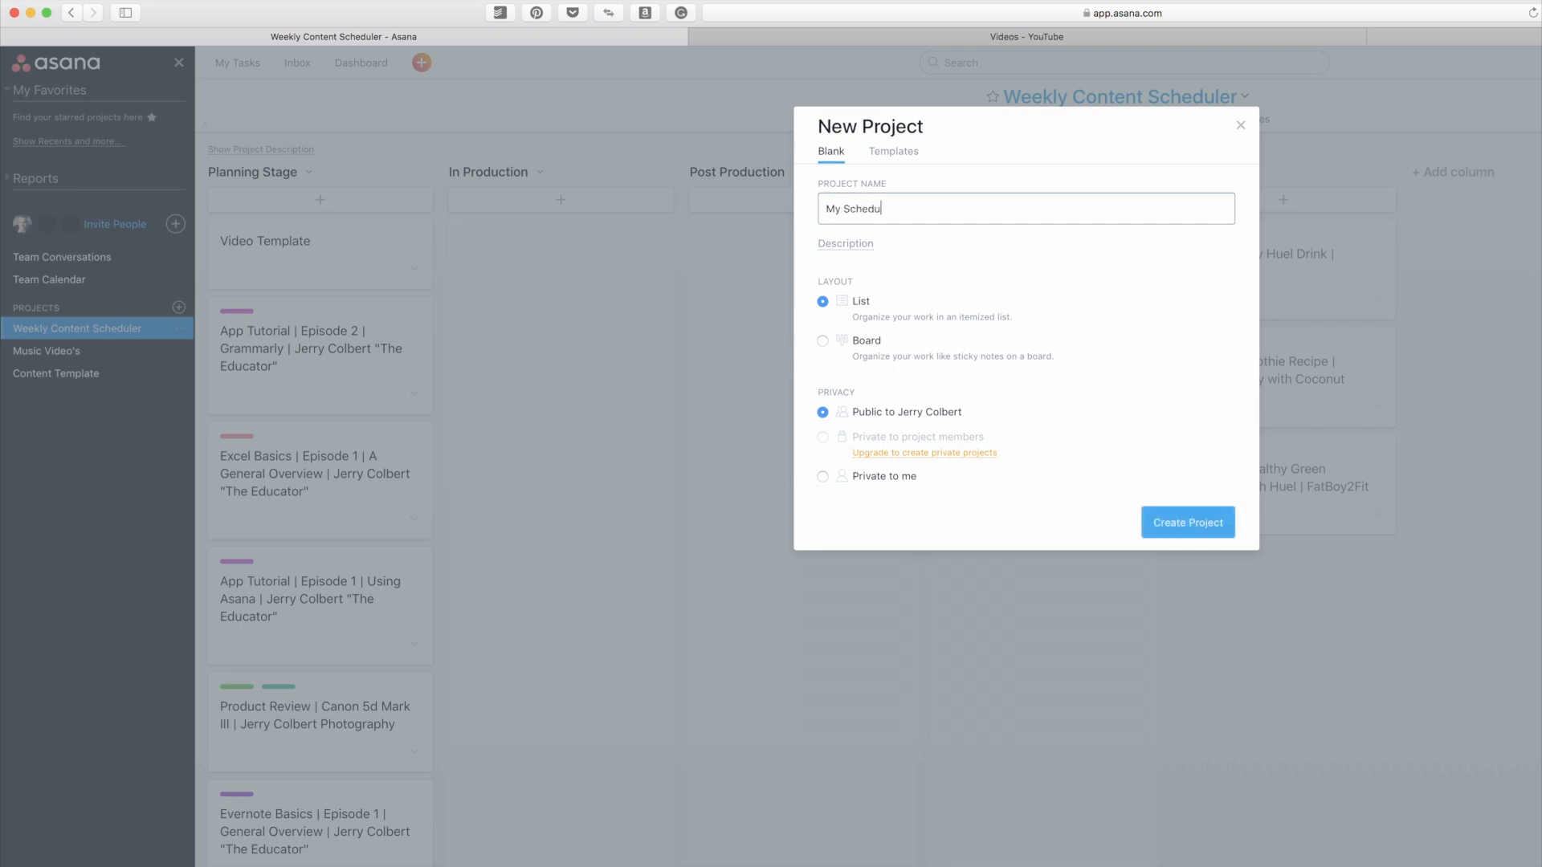
pyautogui.press('BackSpace')
pyautogui.press('BackSpace')
pyautogui.press('BackSpace')
pyautogui.press('BackSpace')
pyautogui.press('BackSpace')
pyautogui.press('BackSpace')
pyautogui.press('BackSpace')
pyautogui.press('BackSpace')
pyautogui.write('Content Scheduler')
pyautogui.click(823, 341)
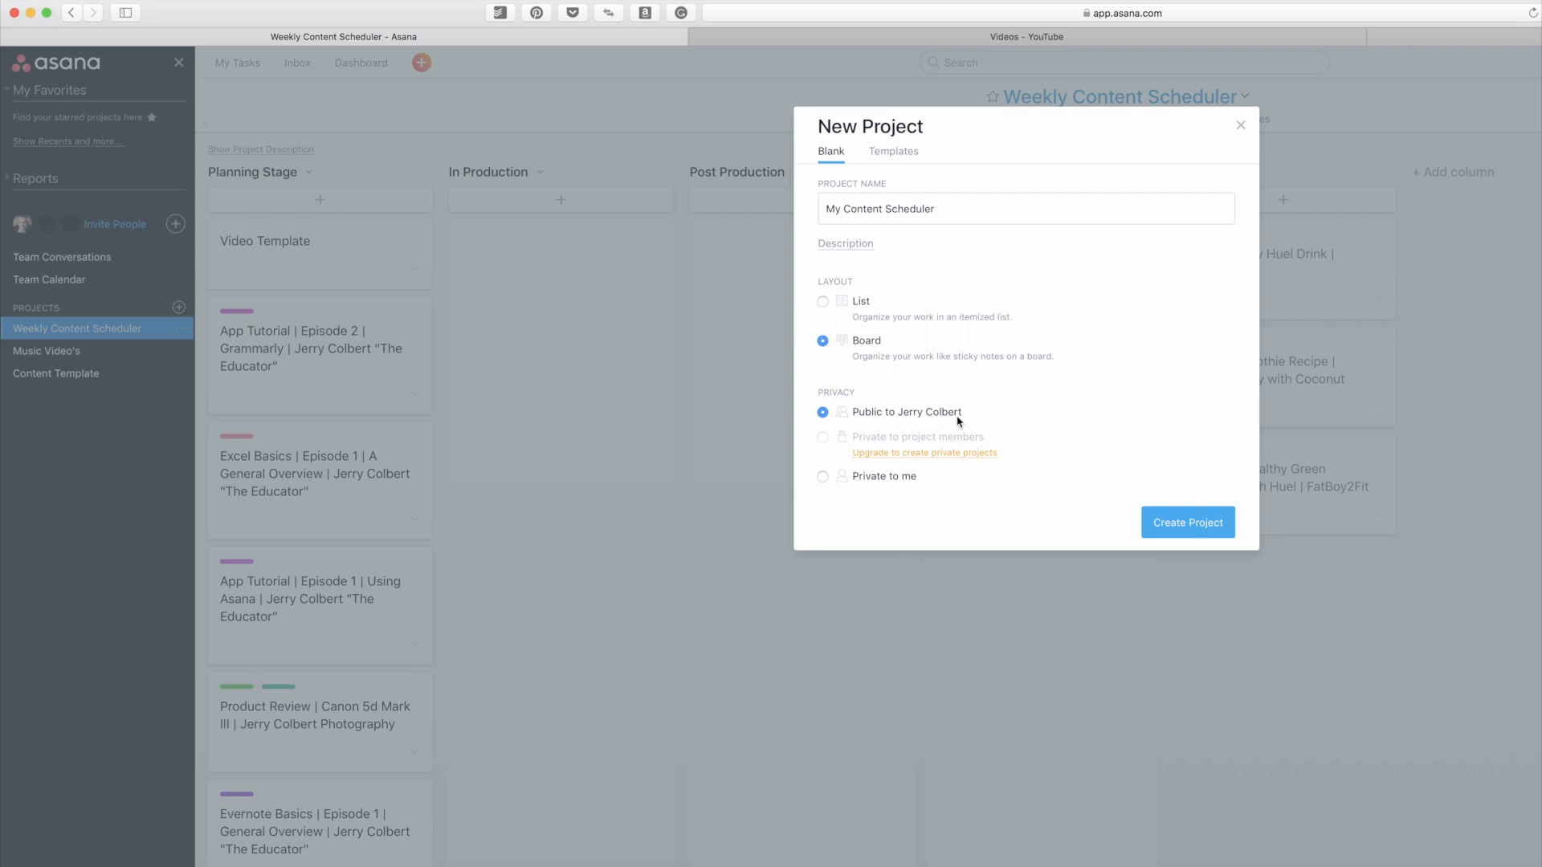
# Step: Look through the available project templates and return to the blank project setup
pyautogui.click(907, 159)
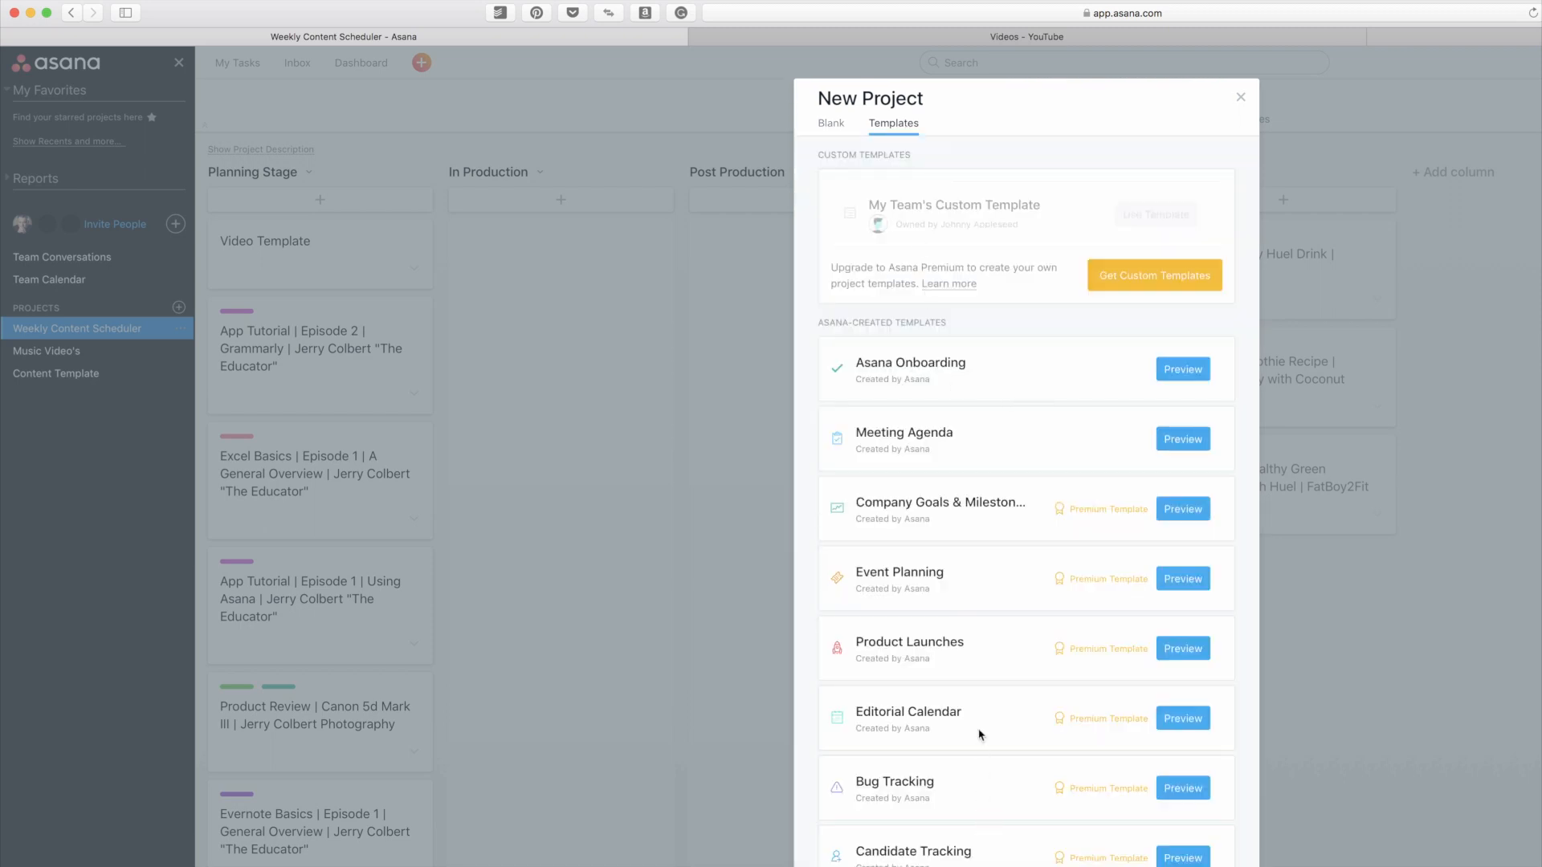
pyautogui.scroll(-2, 976, 668)
pyautogui.scroll(-4, 976, 669)
pyautogui.scroll(5, 976, 667)
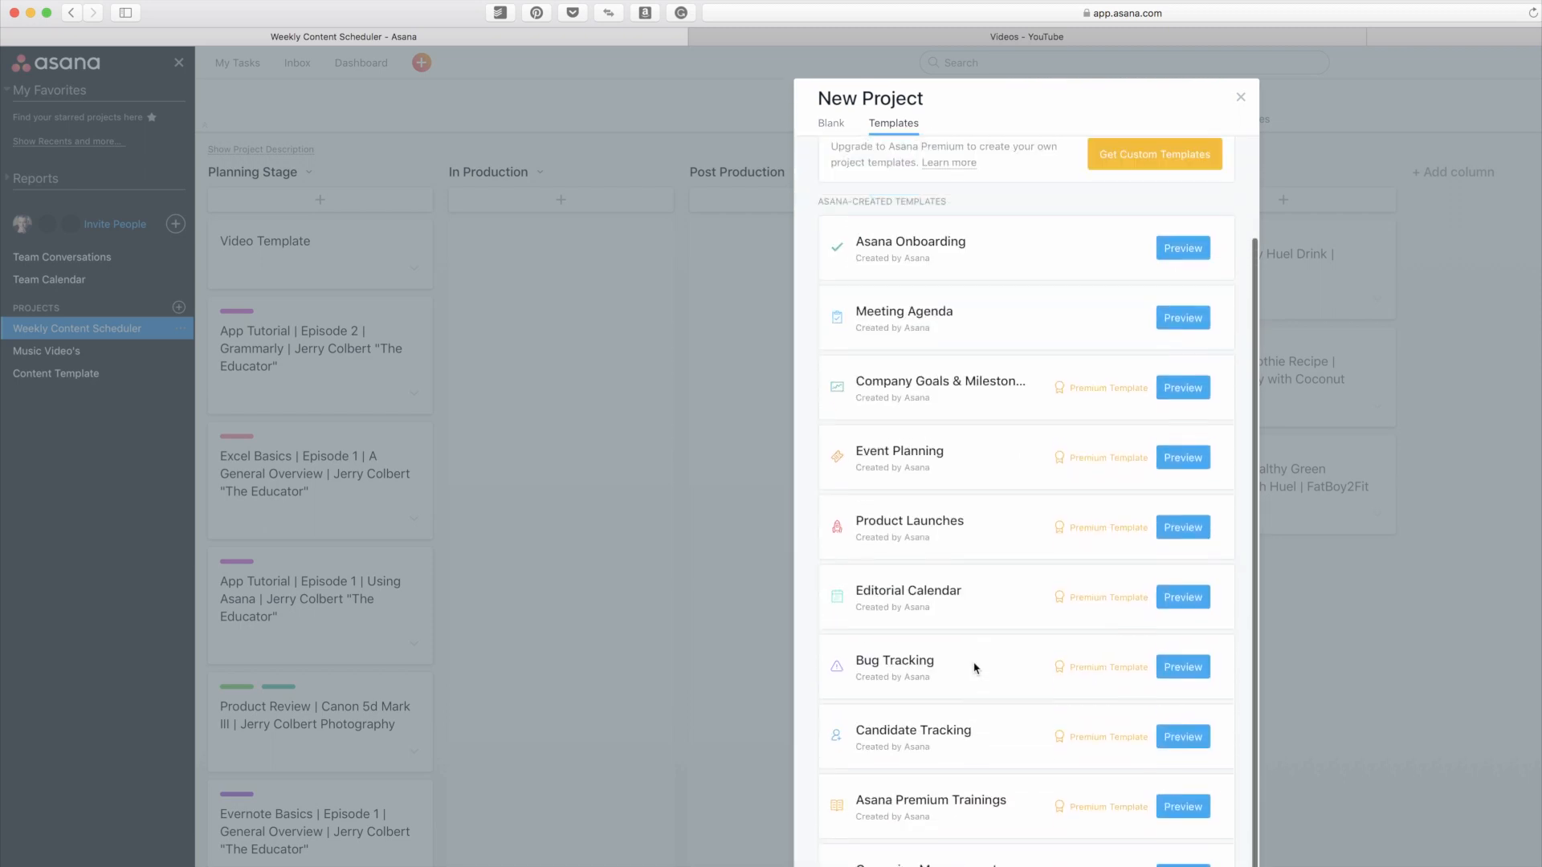
pyautogui.click(833, 125)
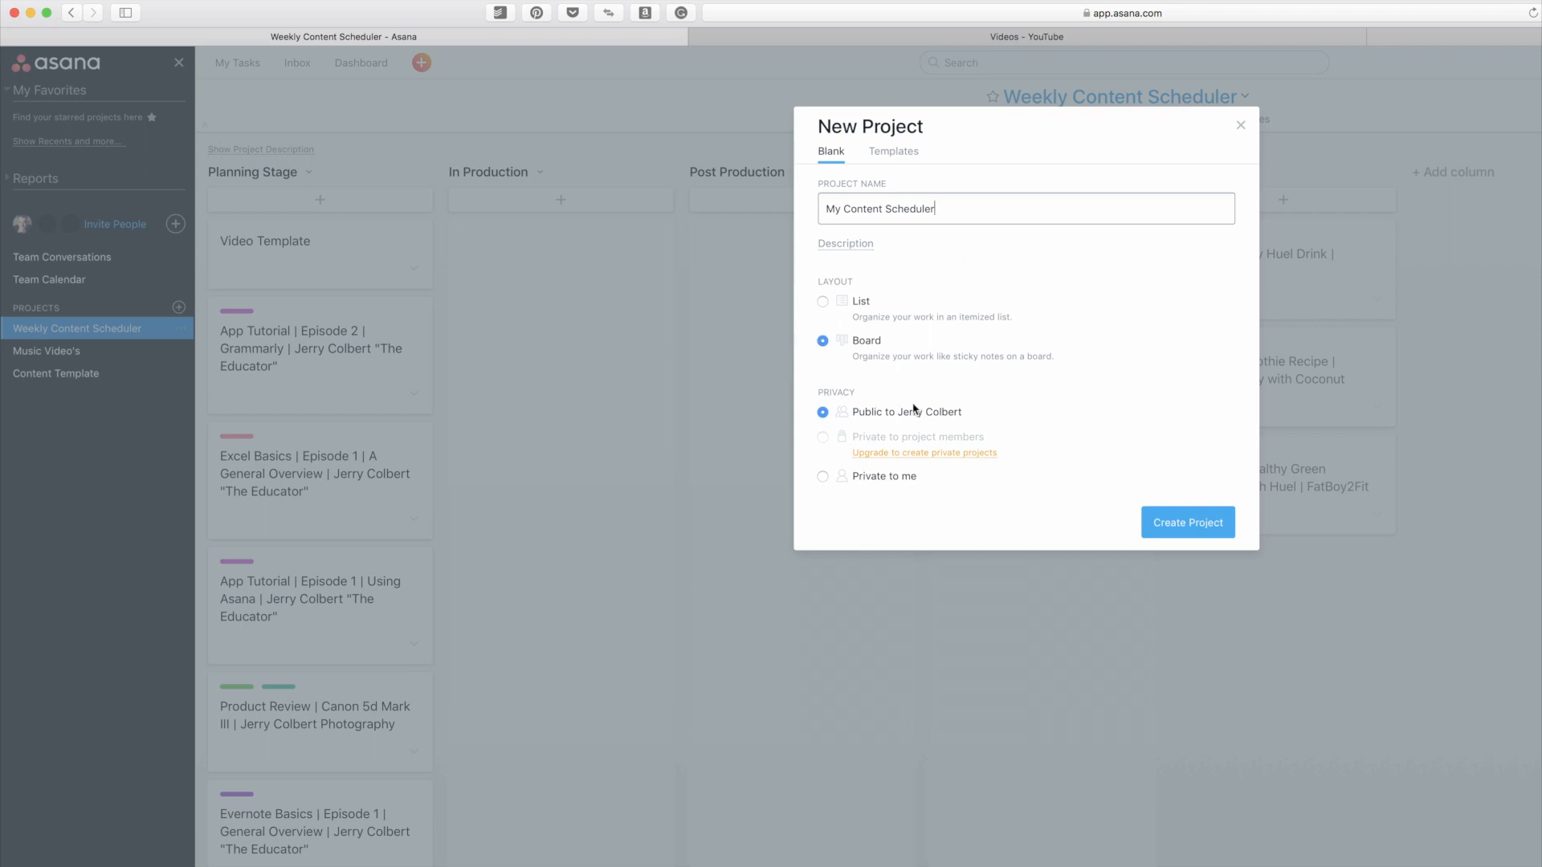
# Step: Create the project and add the columns "Planning" and "In Production" to its board
pyautogui.click(1183, 525)
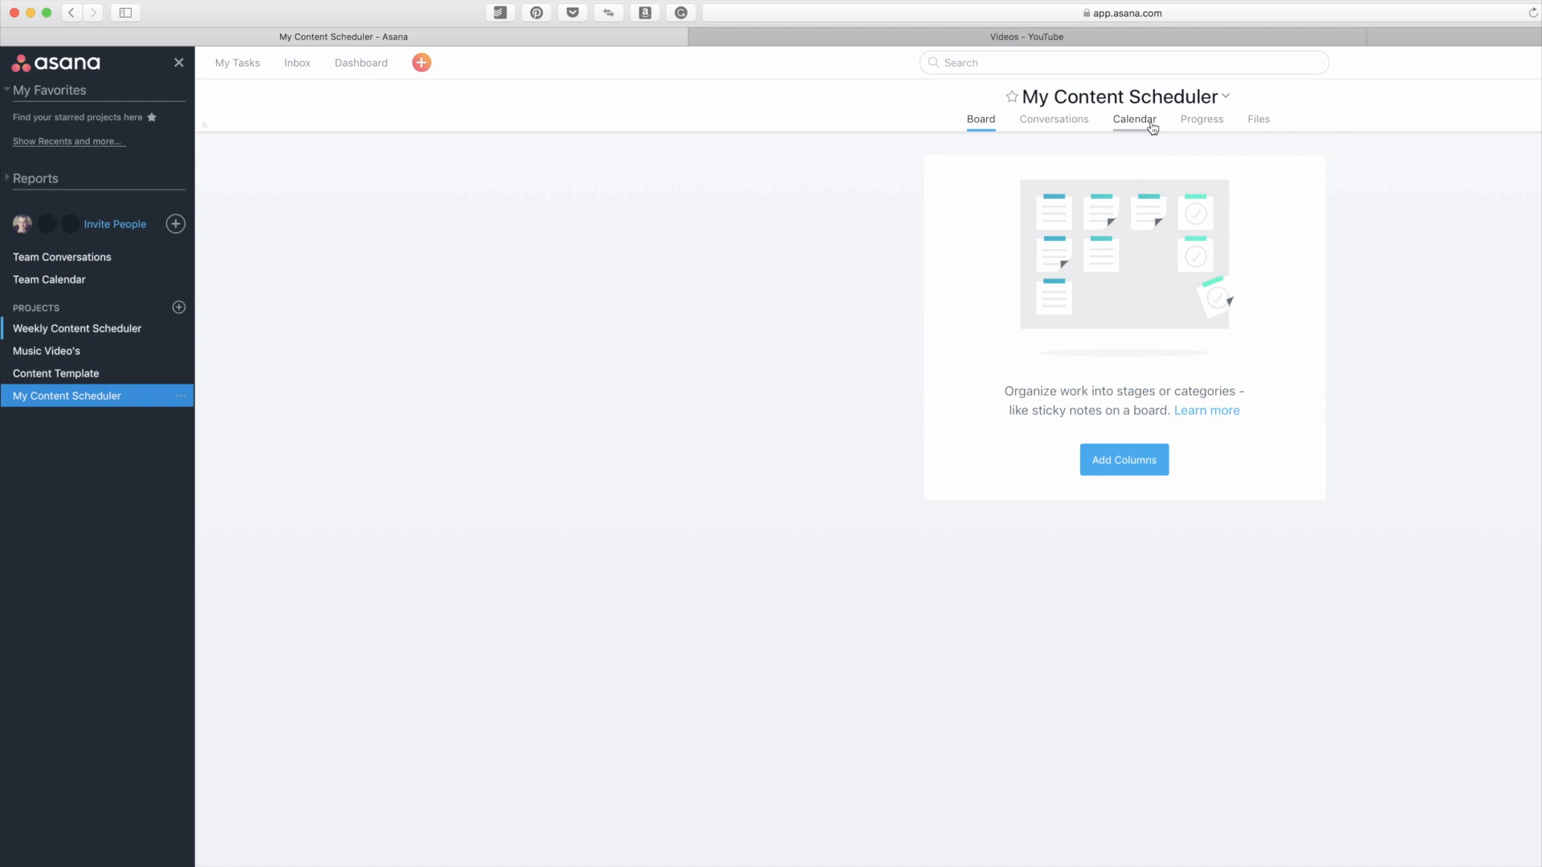
pyautogui.click(1137, 470)
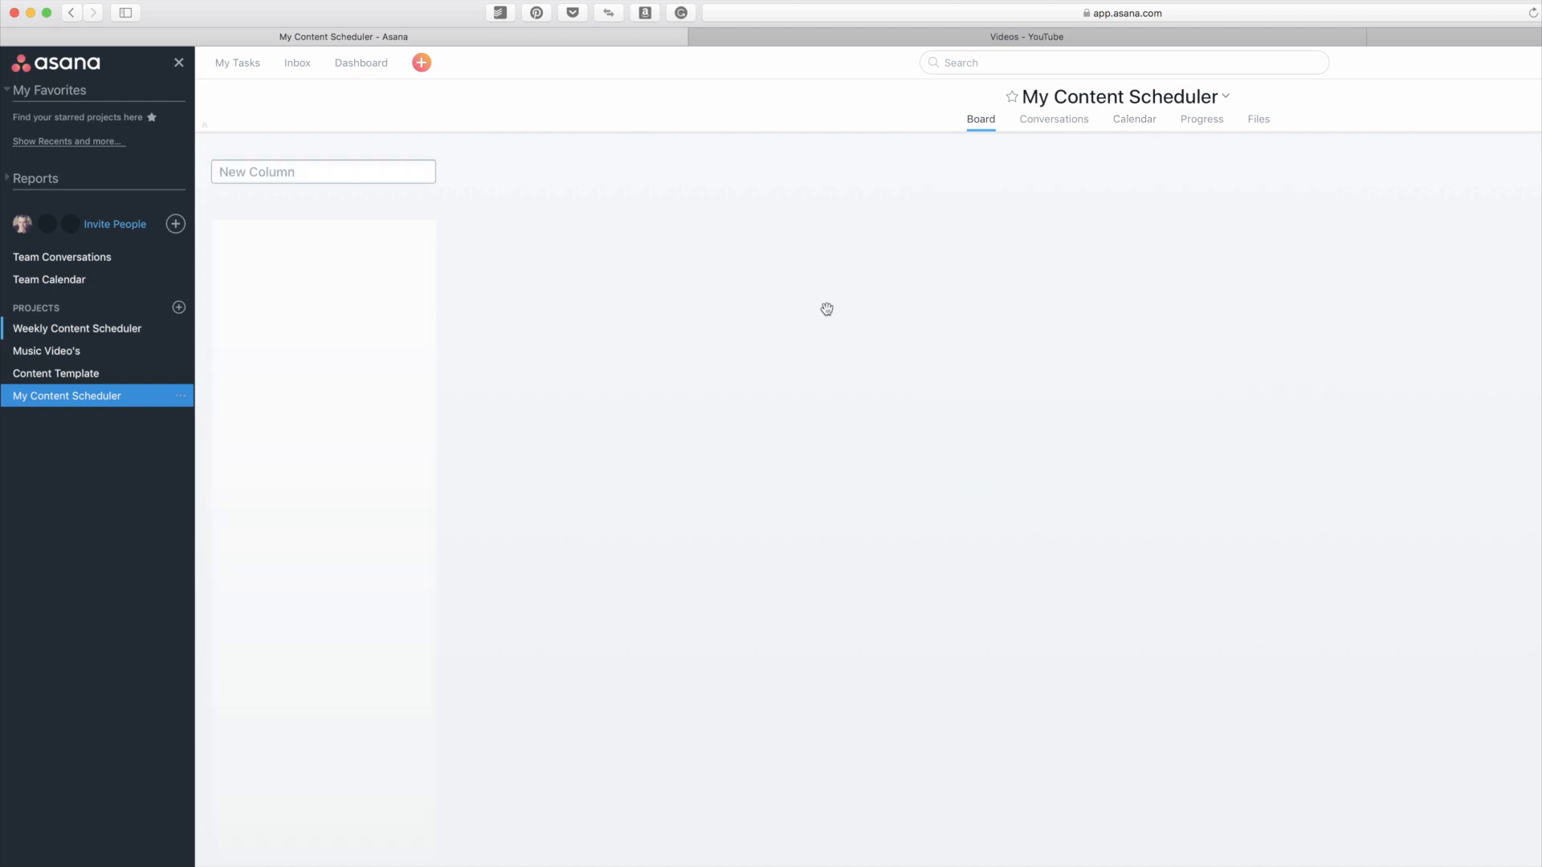
pyautogui.write('Planning')
pyautogui.press('Return')
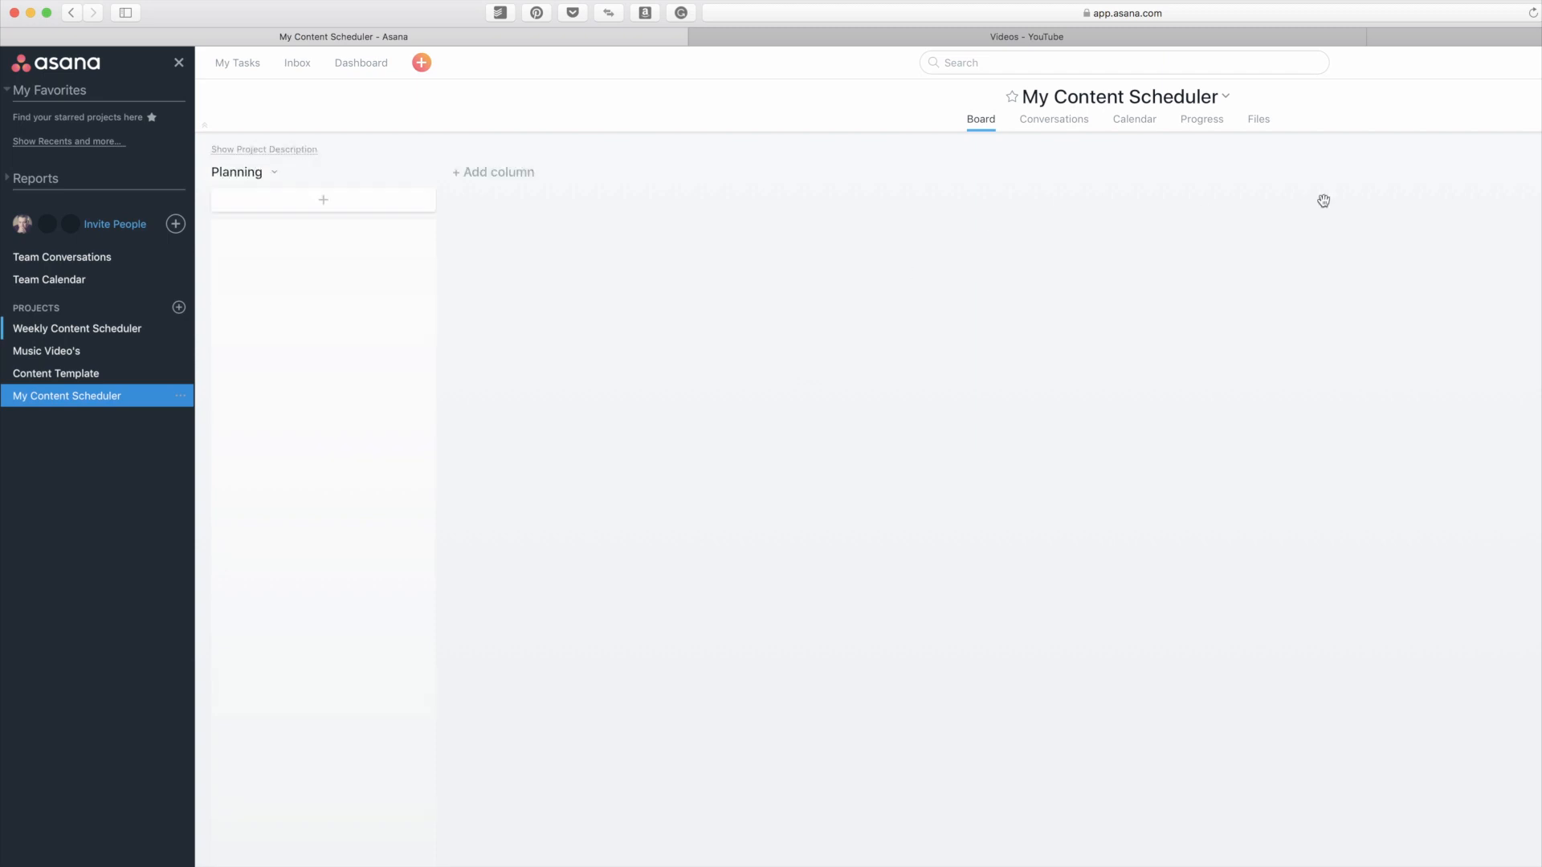
pyautogui.click(510, 172)
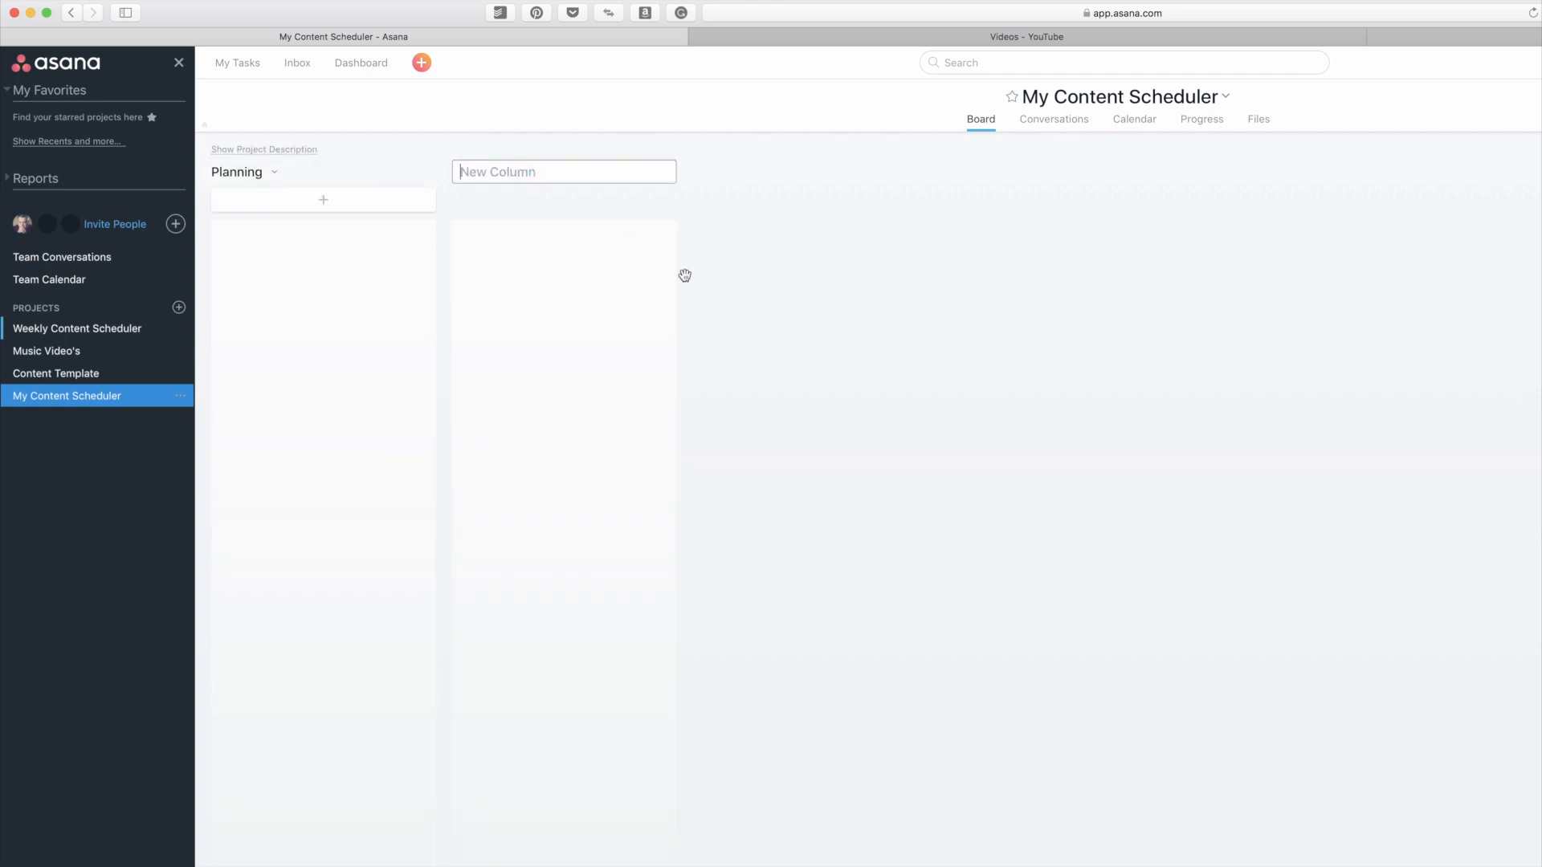
pyautogui.write('In Production')
pyautogui.press('Return')
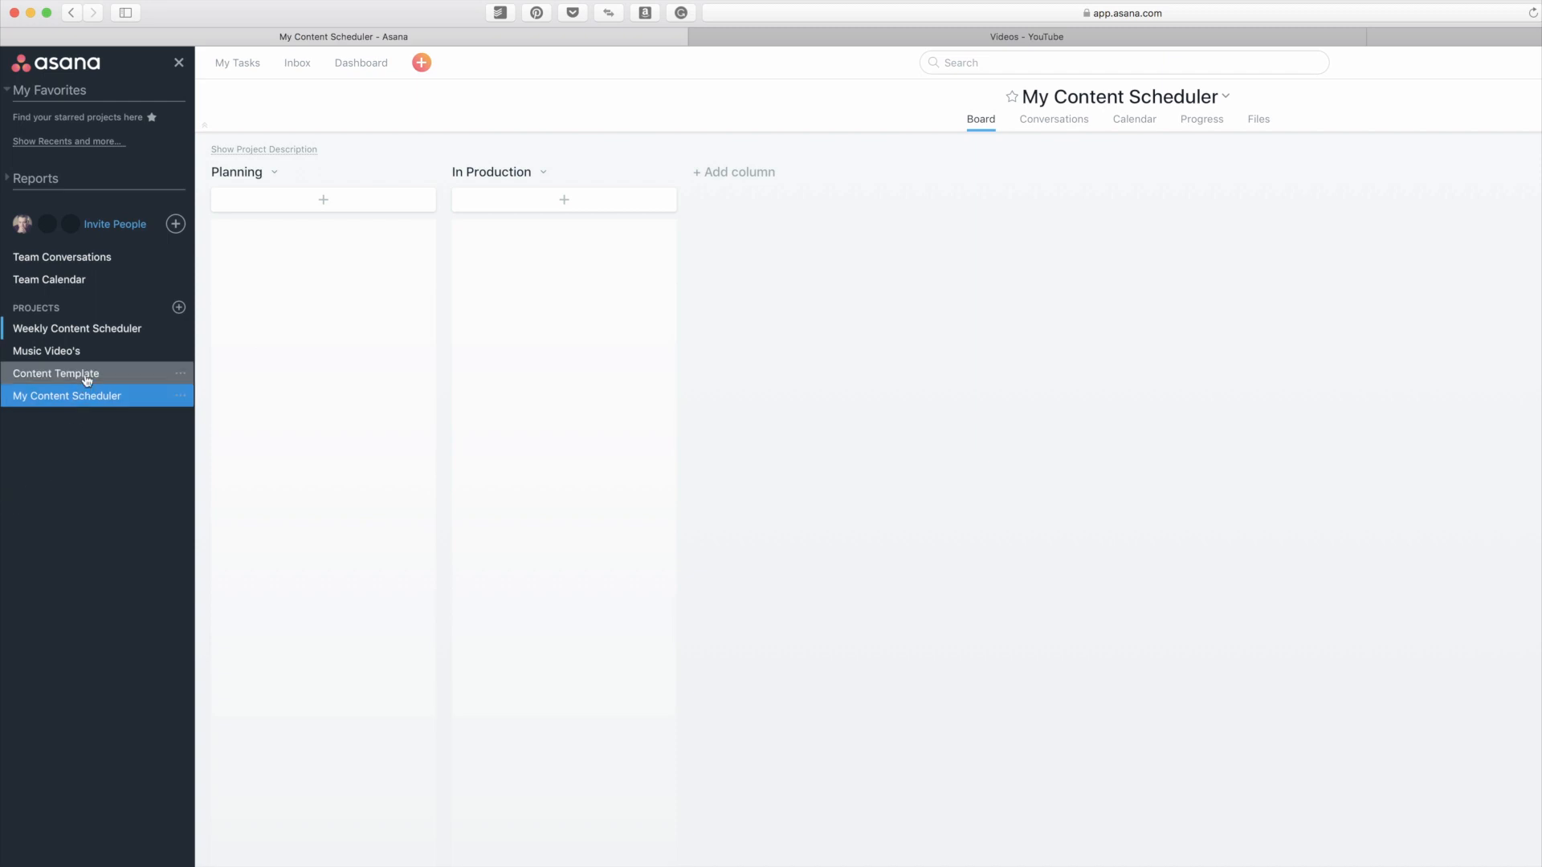
# Step: In the Weekly Content Scheduler project, move the "App Tutorial | Episode 1 | Using Asana" card from Planning Stage to In Production
pyautogui.click(92, 330)
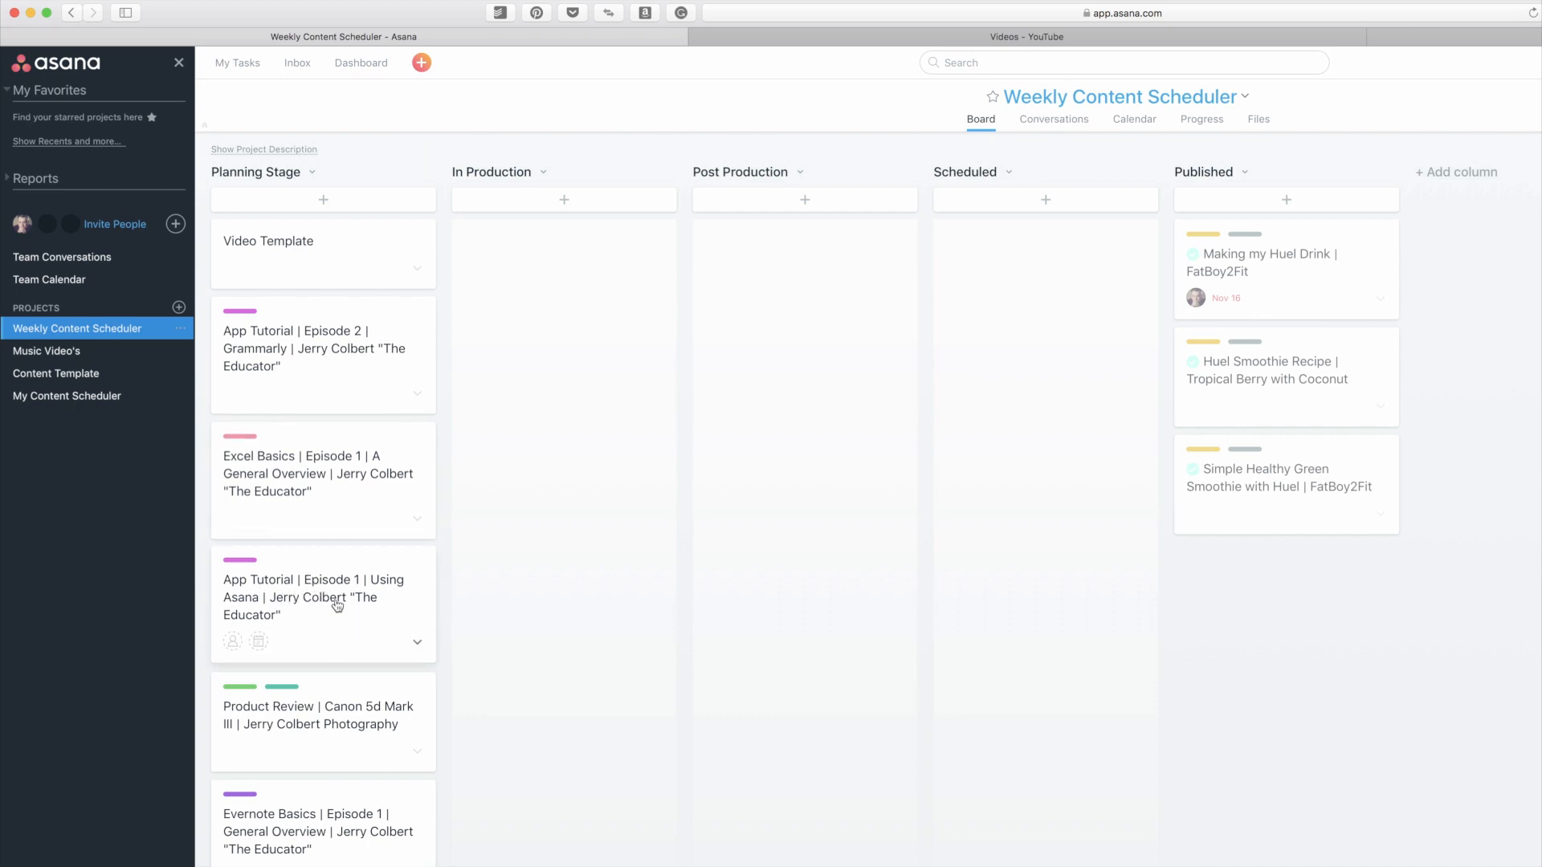
pyautogui.moveTo(277, 588); pyautogui.dragTo(524, 346)
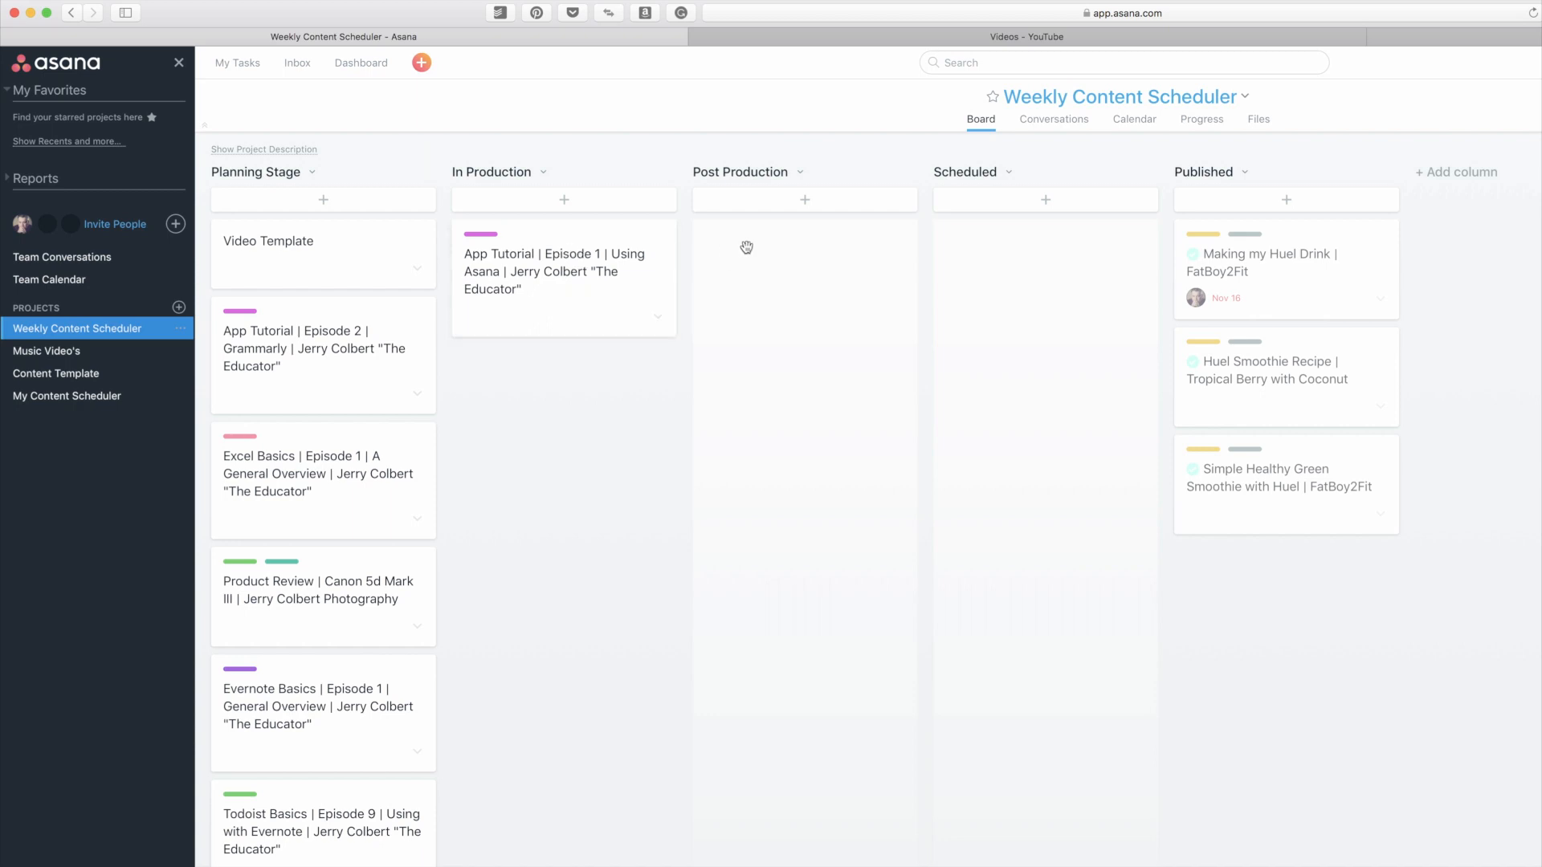
# Step: Open the Using Asana episode card and mark all Before Recording subtasks complete, from SEO research through tags and meta descriptions
pyautogui.click(579, 246)
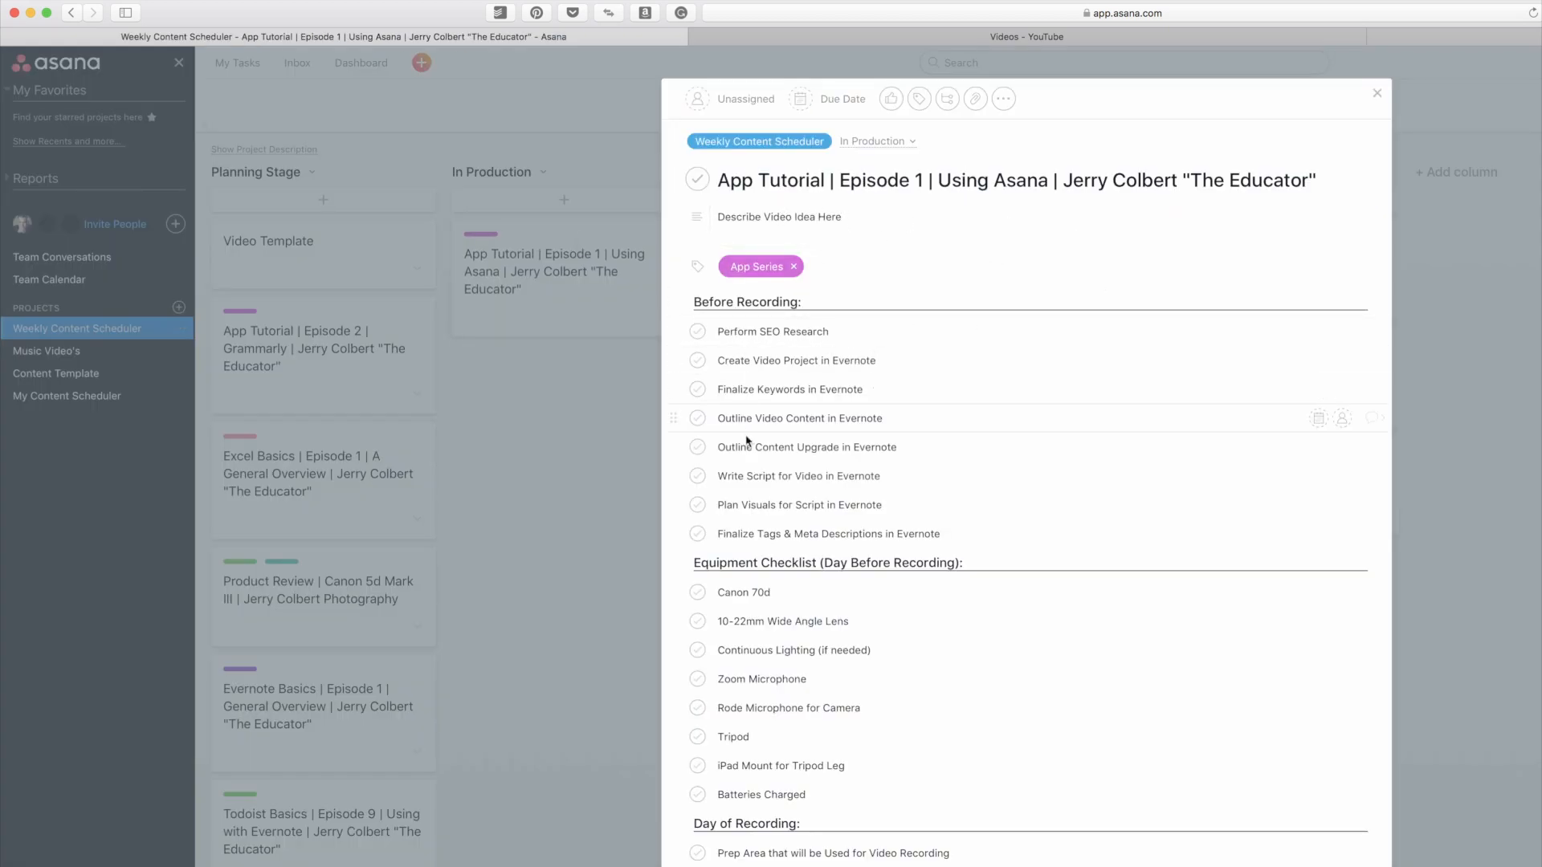
pyautogui.click(697, 332)
pyautogui.click(698, 361)
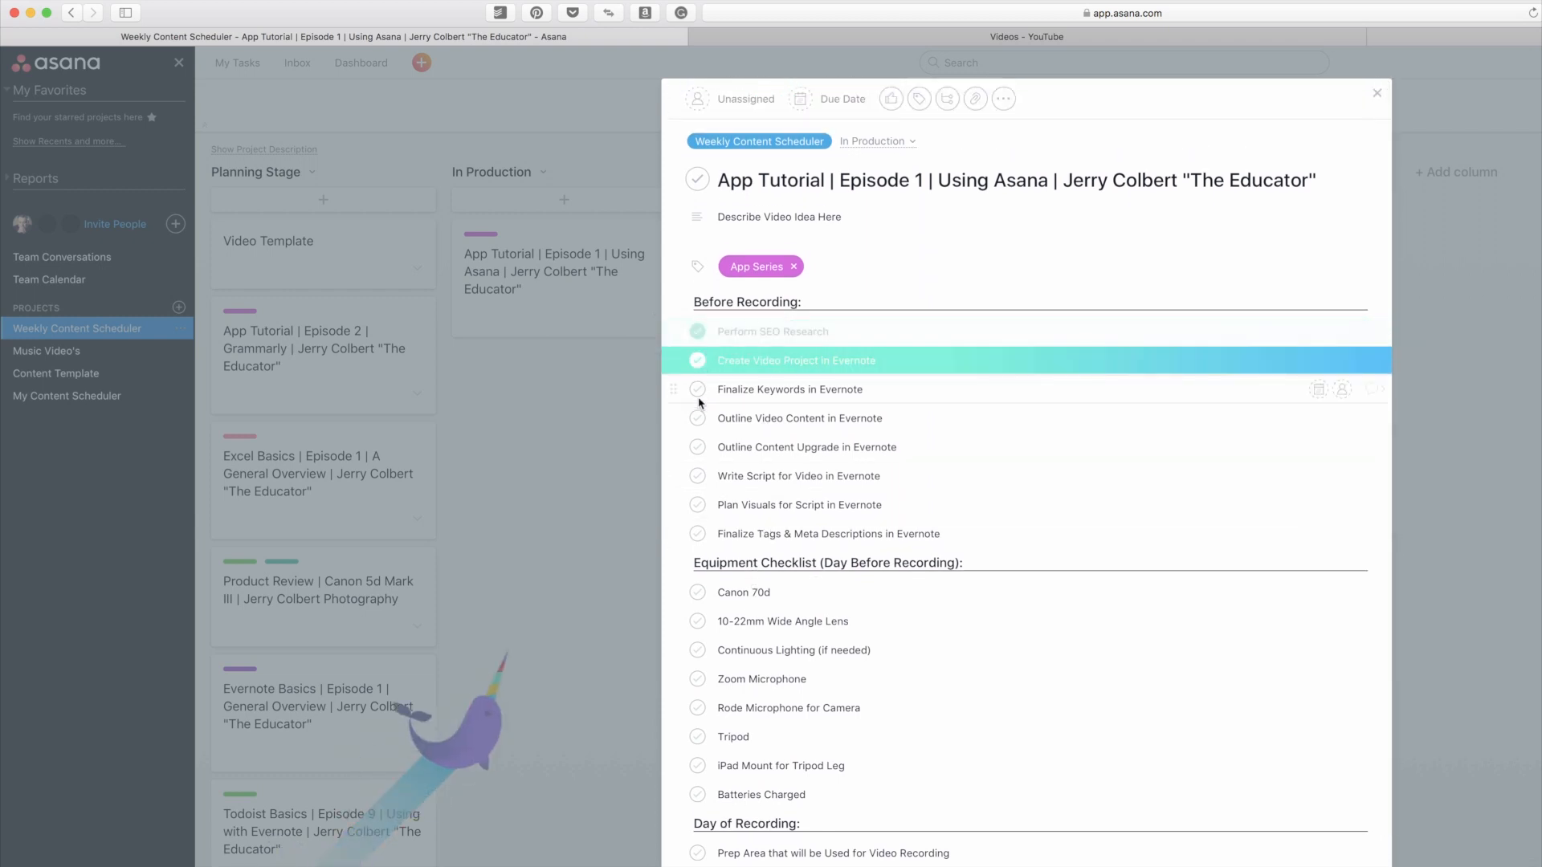
pyautogui.click(698, 390)
pyautogui.click(698, 418)
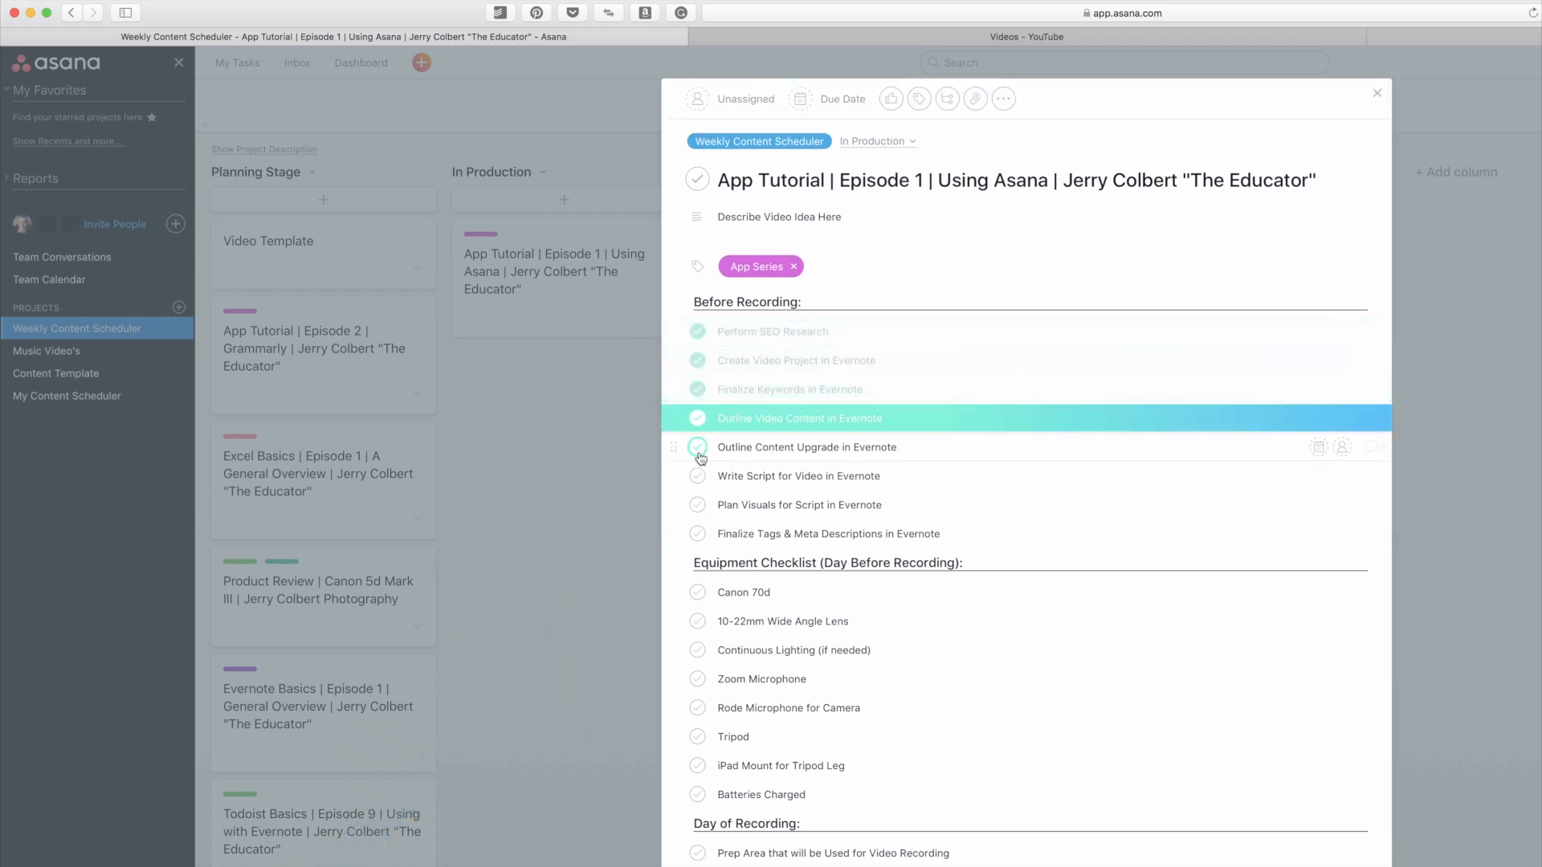
pyautogui.click(698, 447)
pyautogui.click(698, 476)
pyautogui.click(698, 505)
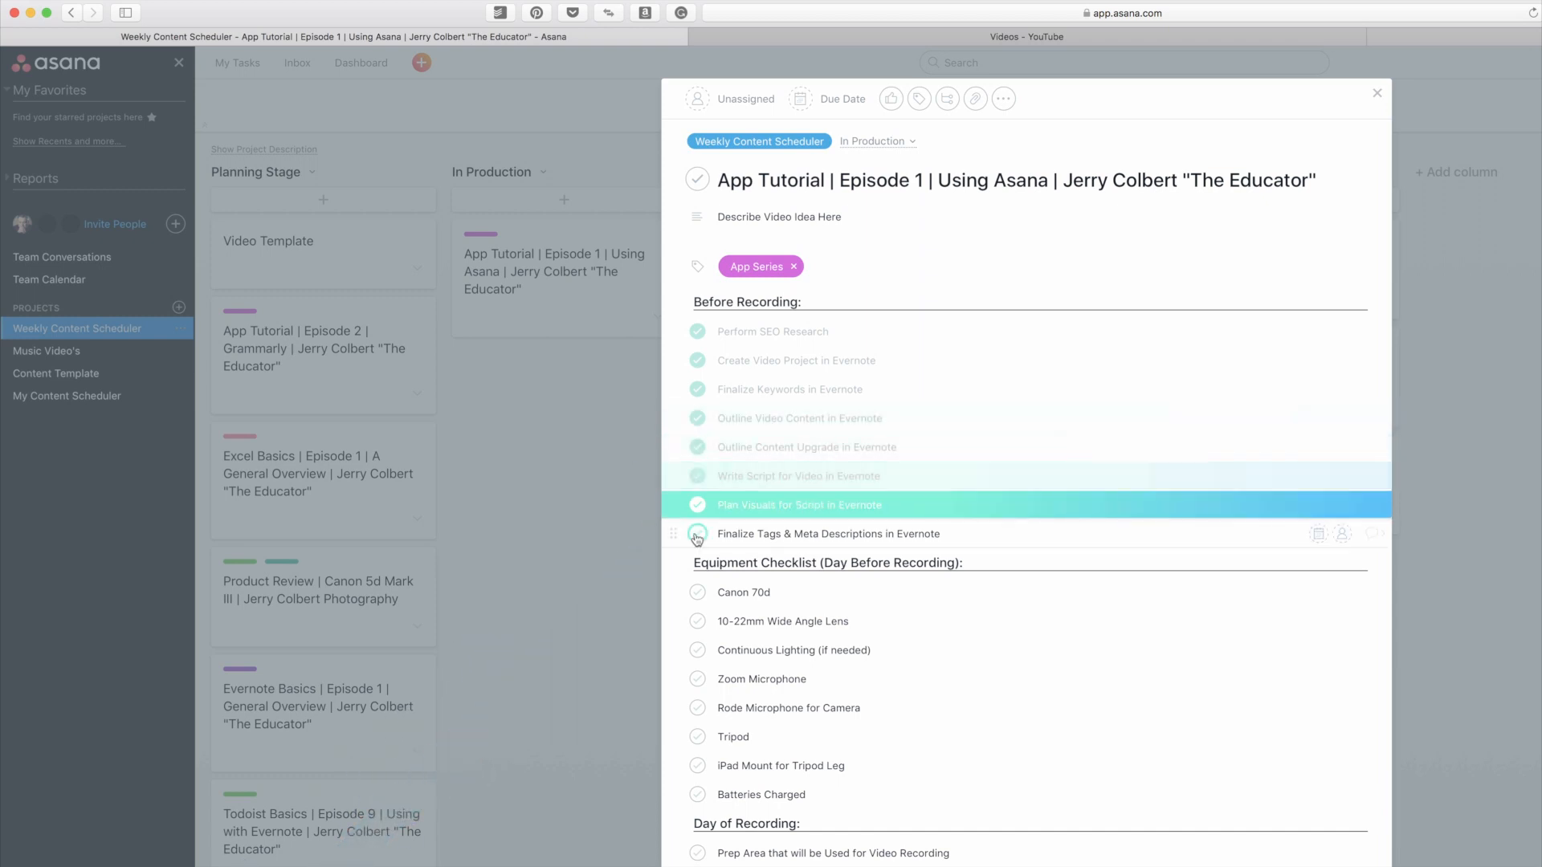
pyautogui.click(698, 534)
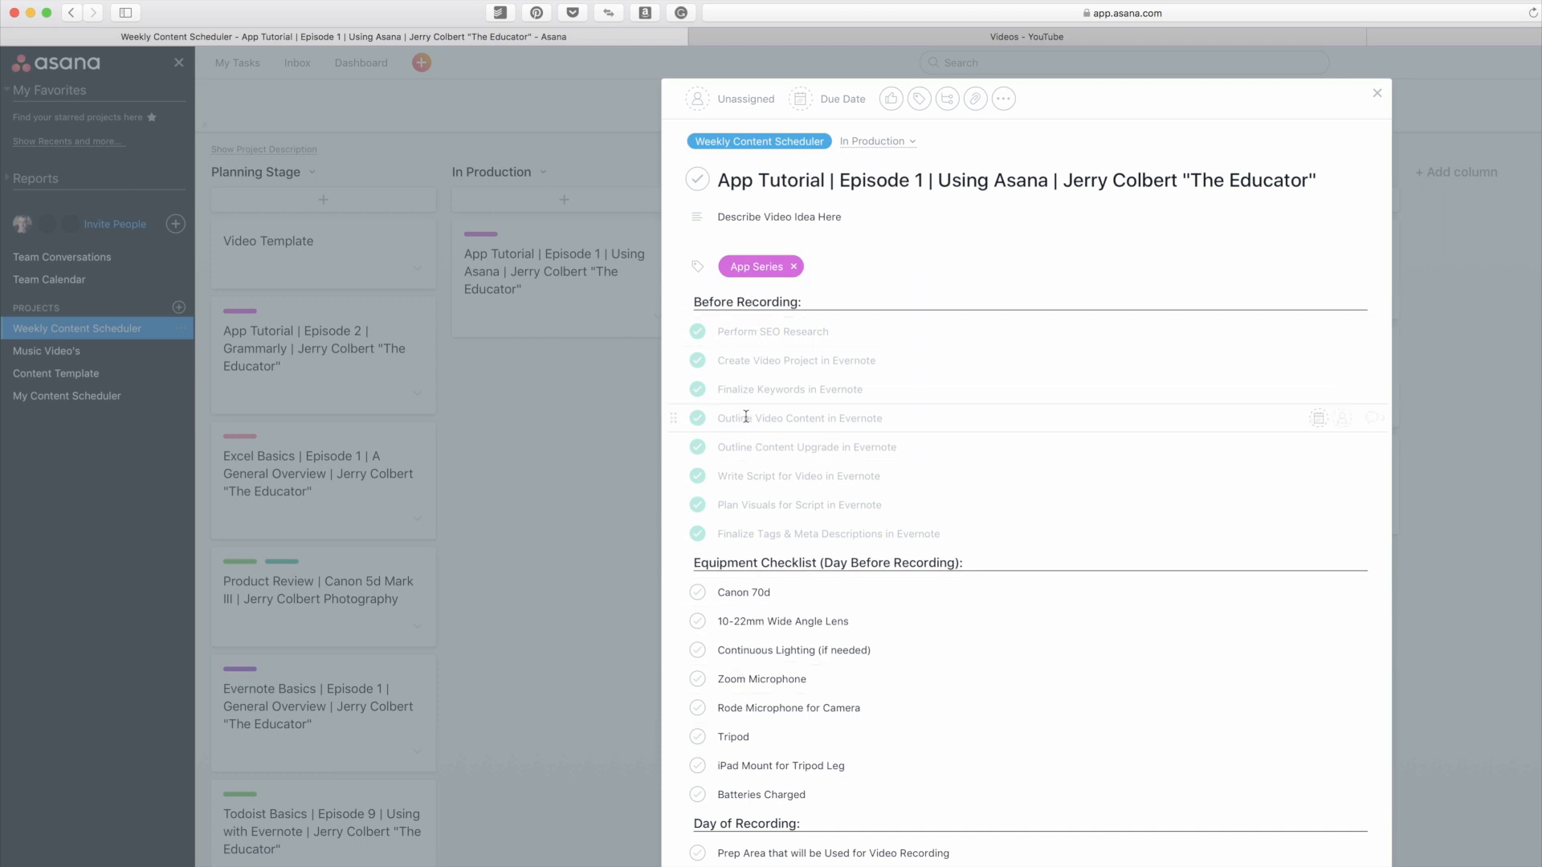
# Step: Mark every Equipment Checklist subtask complete, from Canon 70d through Batteries Charged
pyautogui.scroll(-3, 745, 417)
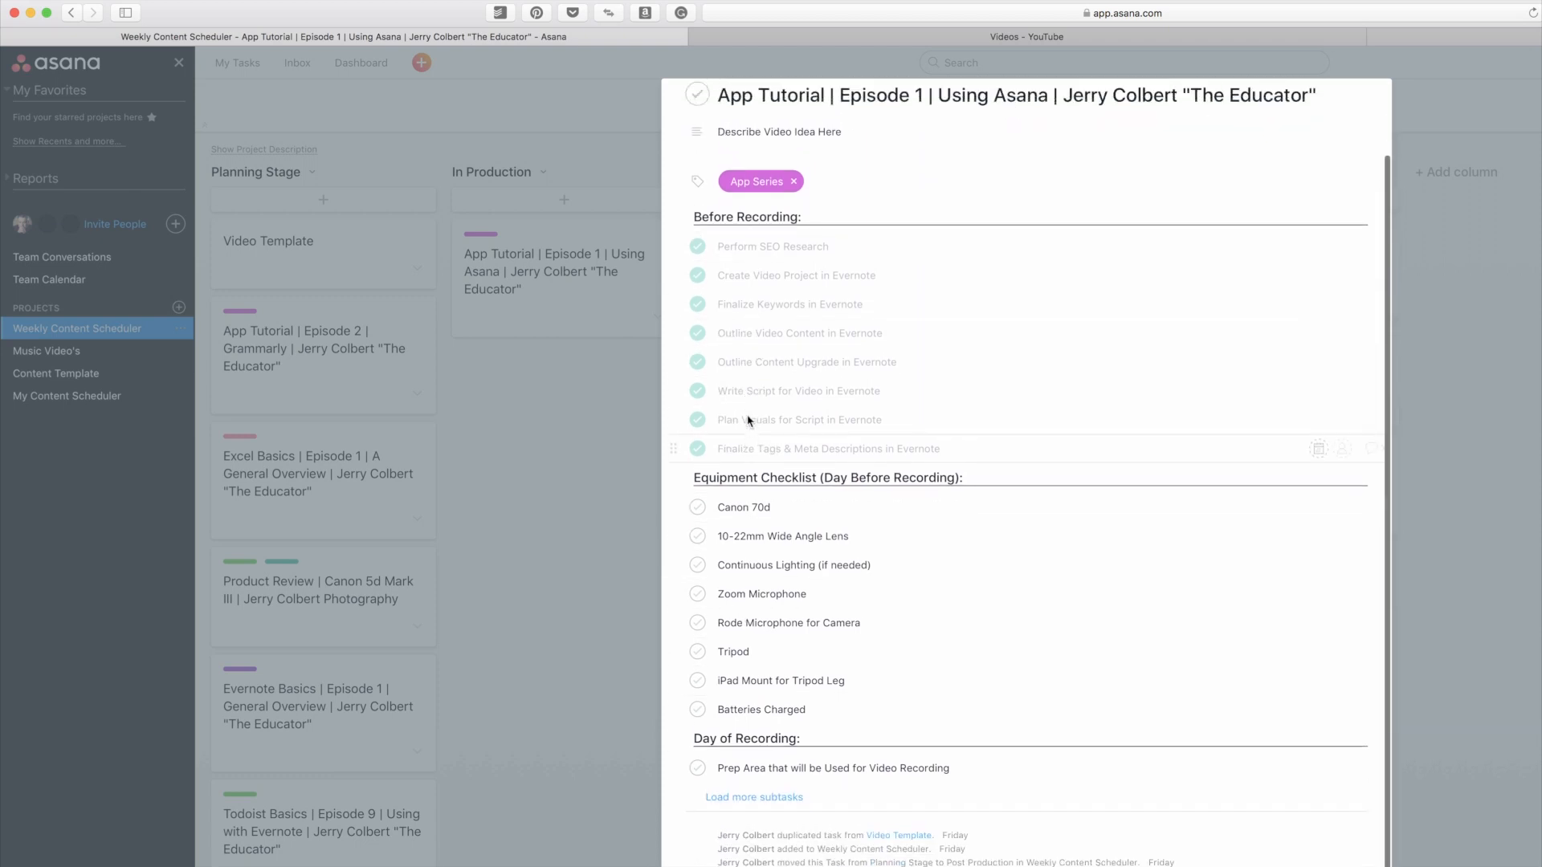
pyautogui.scroll(3, 748, 420)
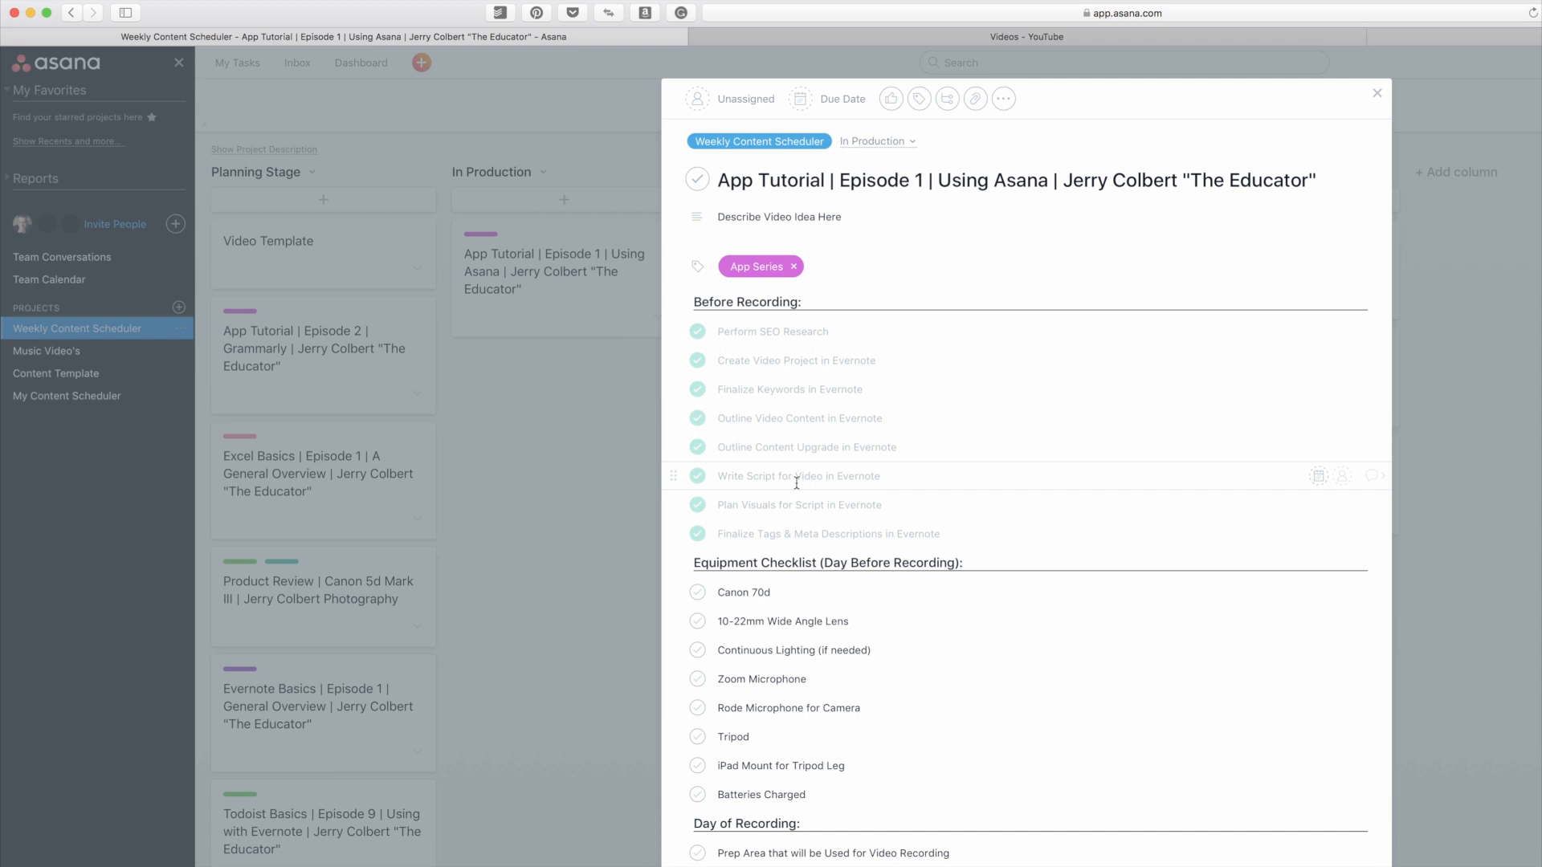
pyautogui.click(697, 592)
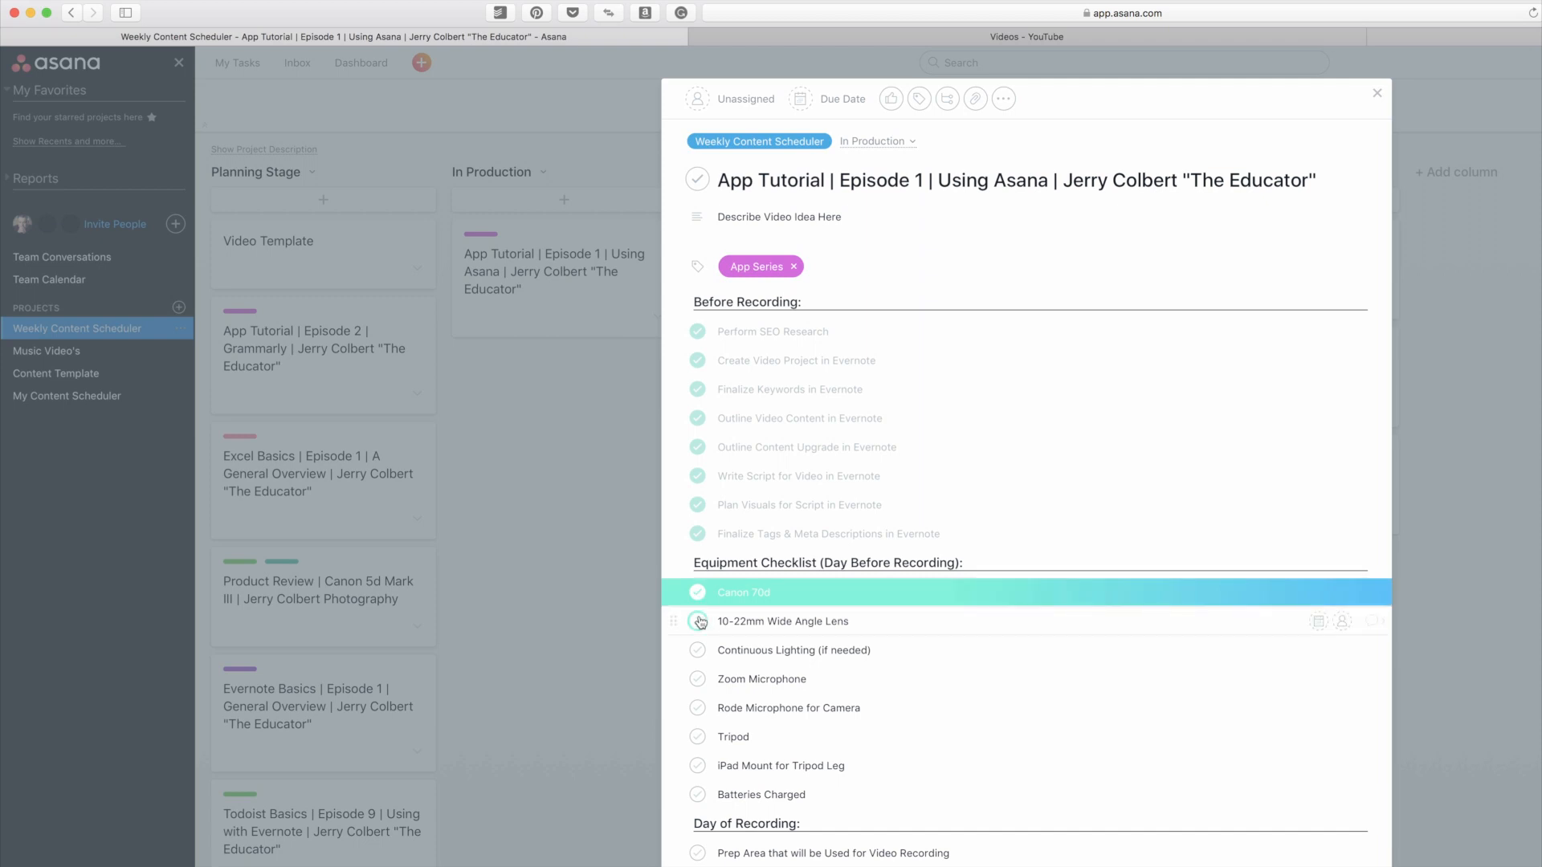
pyautogui.click(697, 620)
pyautogui.click(697, 651)
pyautogui.click(697, 680)
pyautogui.click(697, 708)
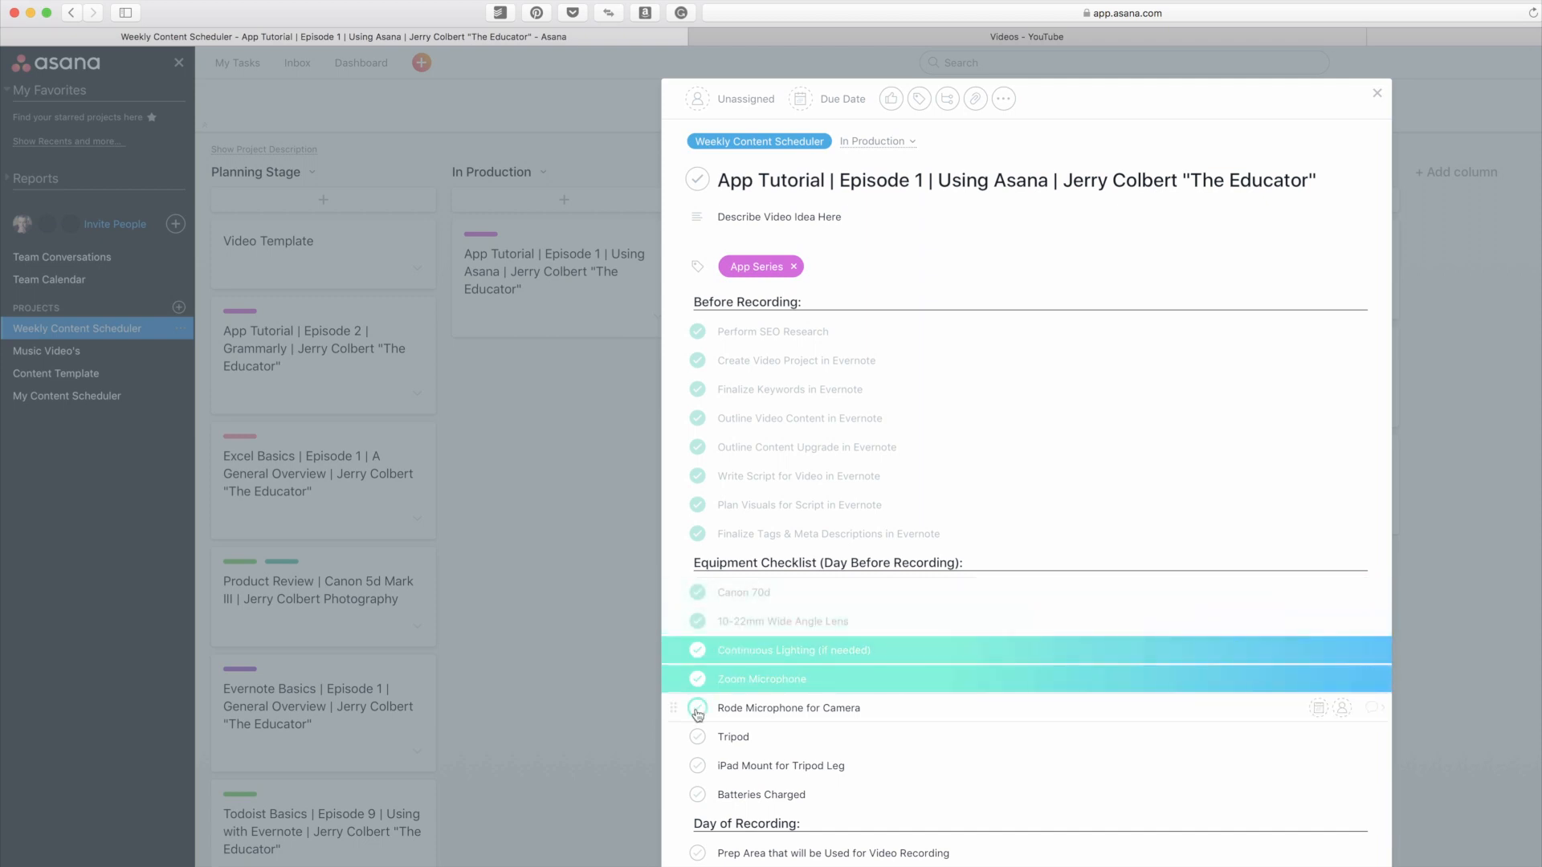
pyautogui.click(697, 736)
pyautogui.click(697, 766)
pyautogui.click(698, 794)
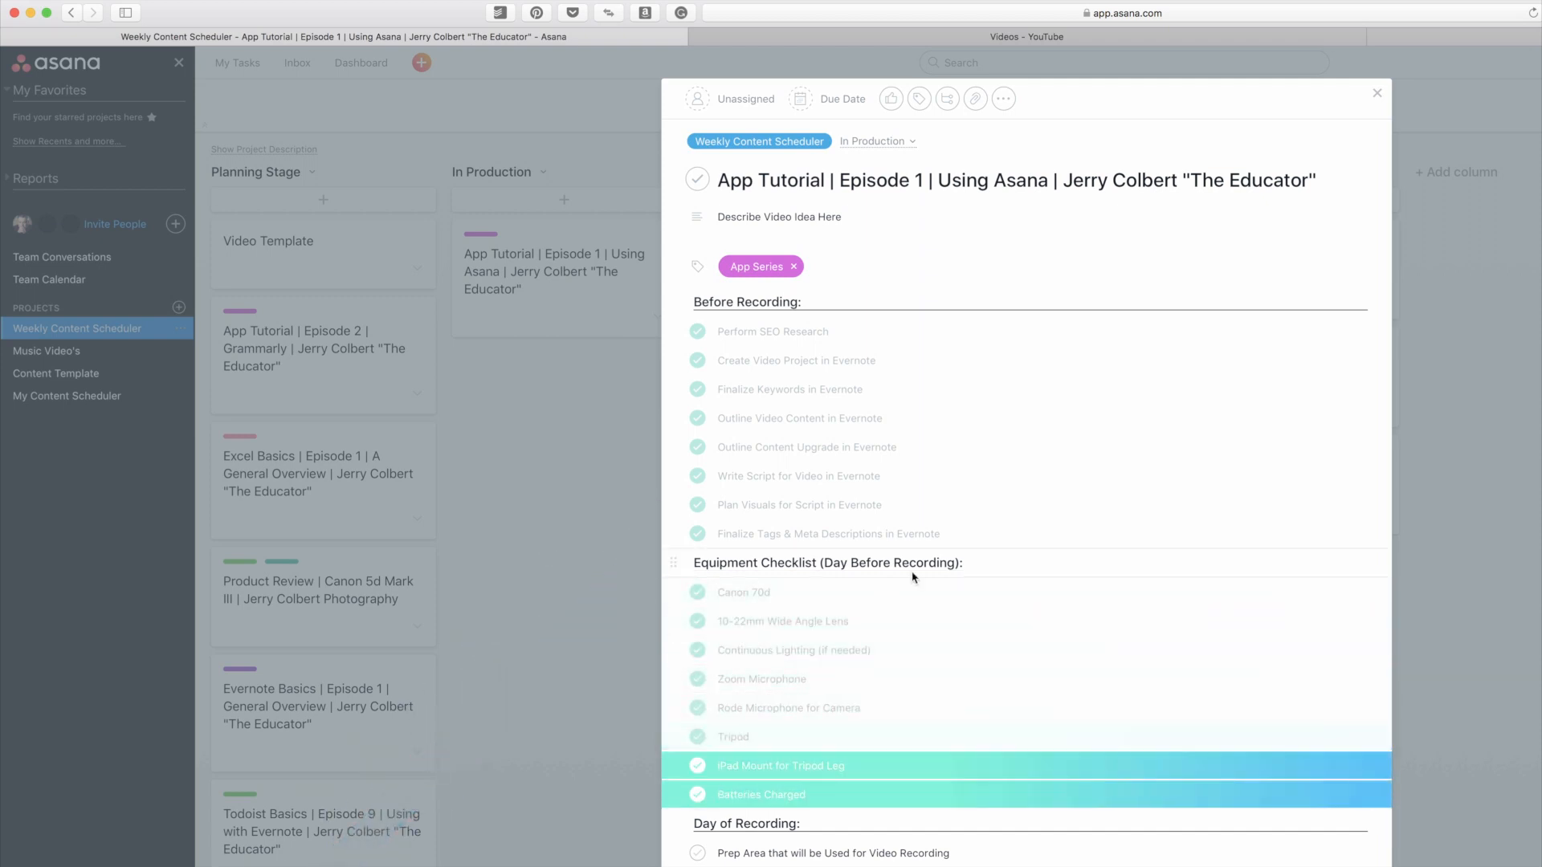
# Step: Load the remaining subtasks, mark all four Day of Recording subtasks complete, and close the task
pyautogui.scroll(-3, 911, 571)
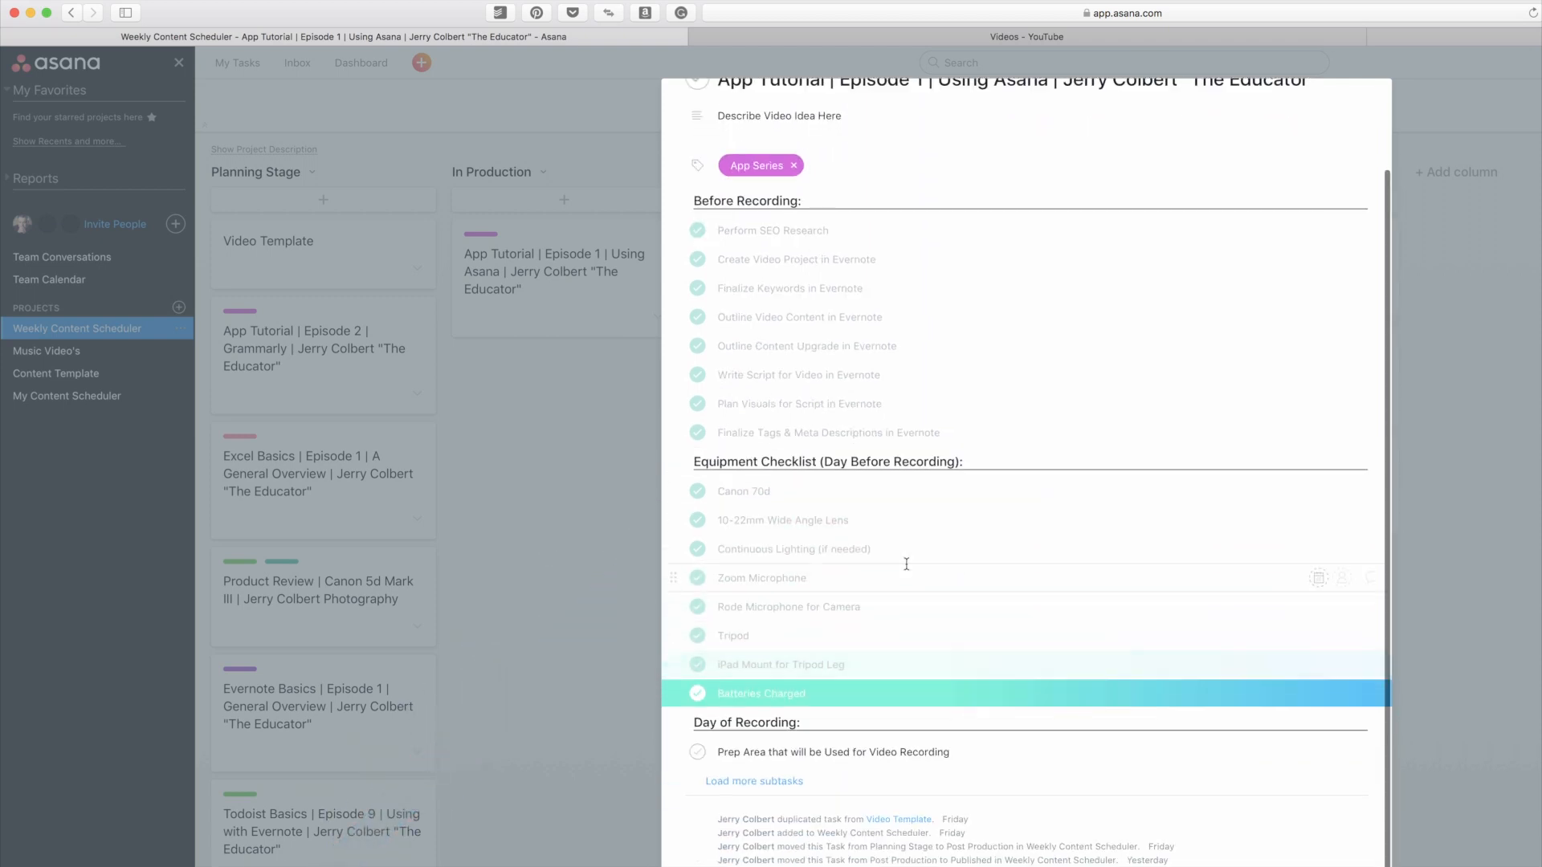
pyautogui.click(776, 784)
pyautogui.scroll(-10, 776, 787)
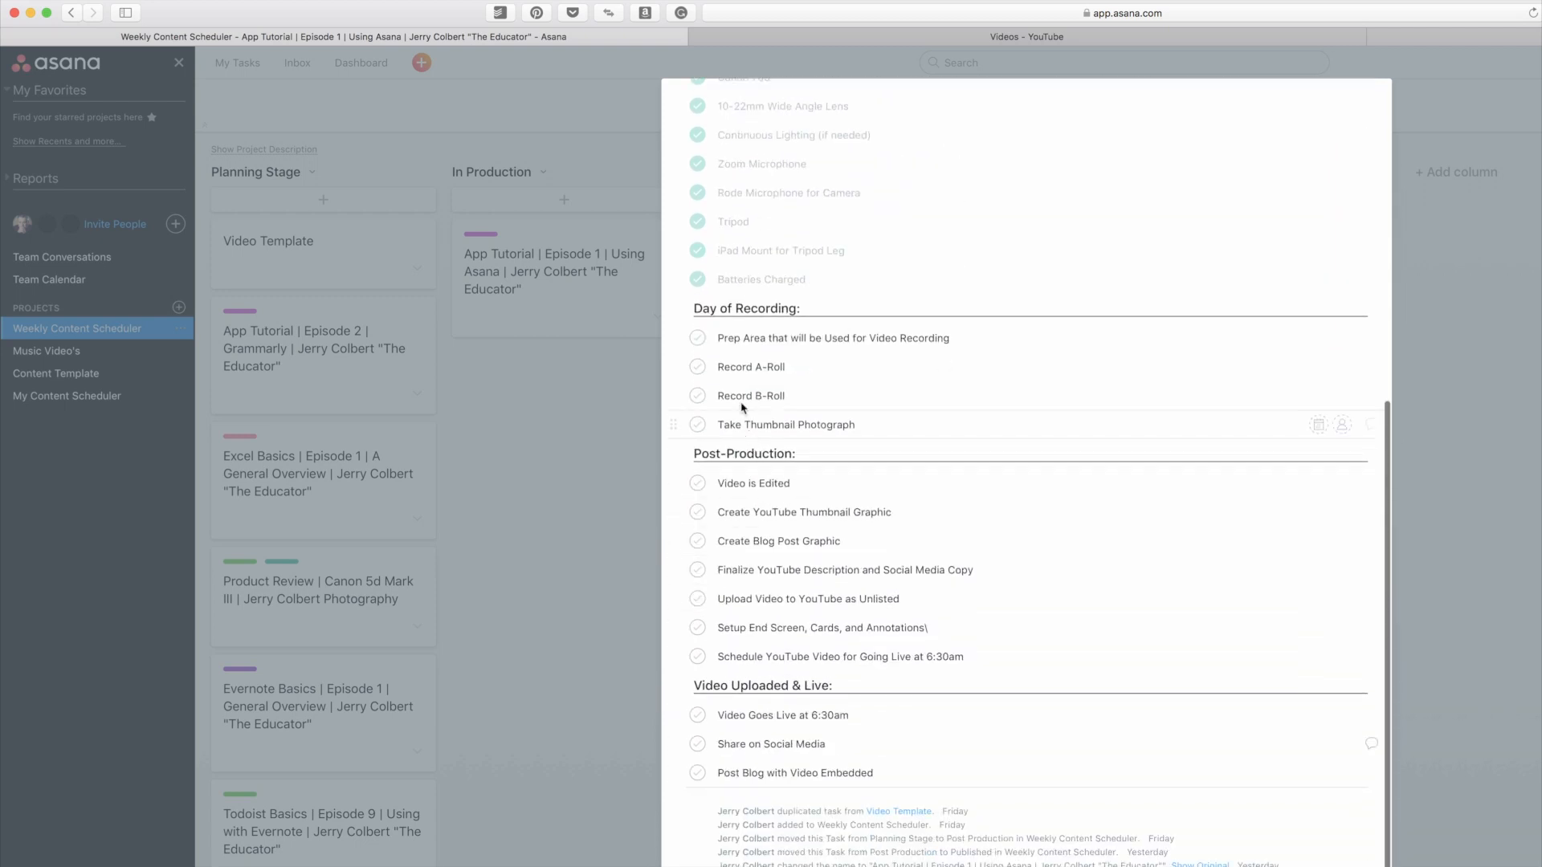
pyautogui.click(699, 338)
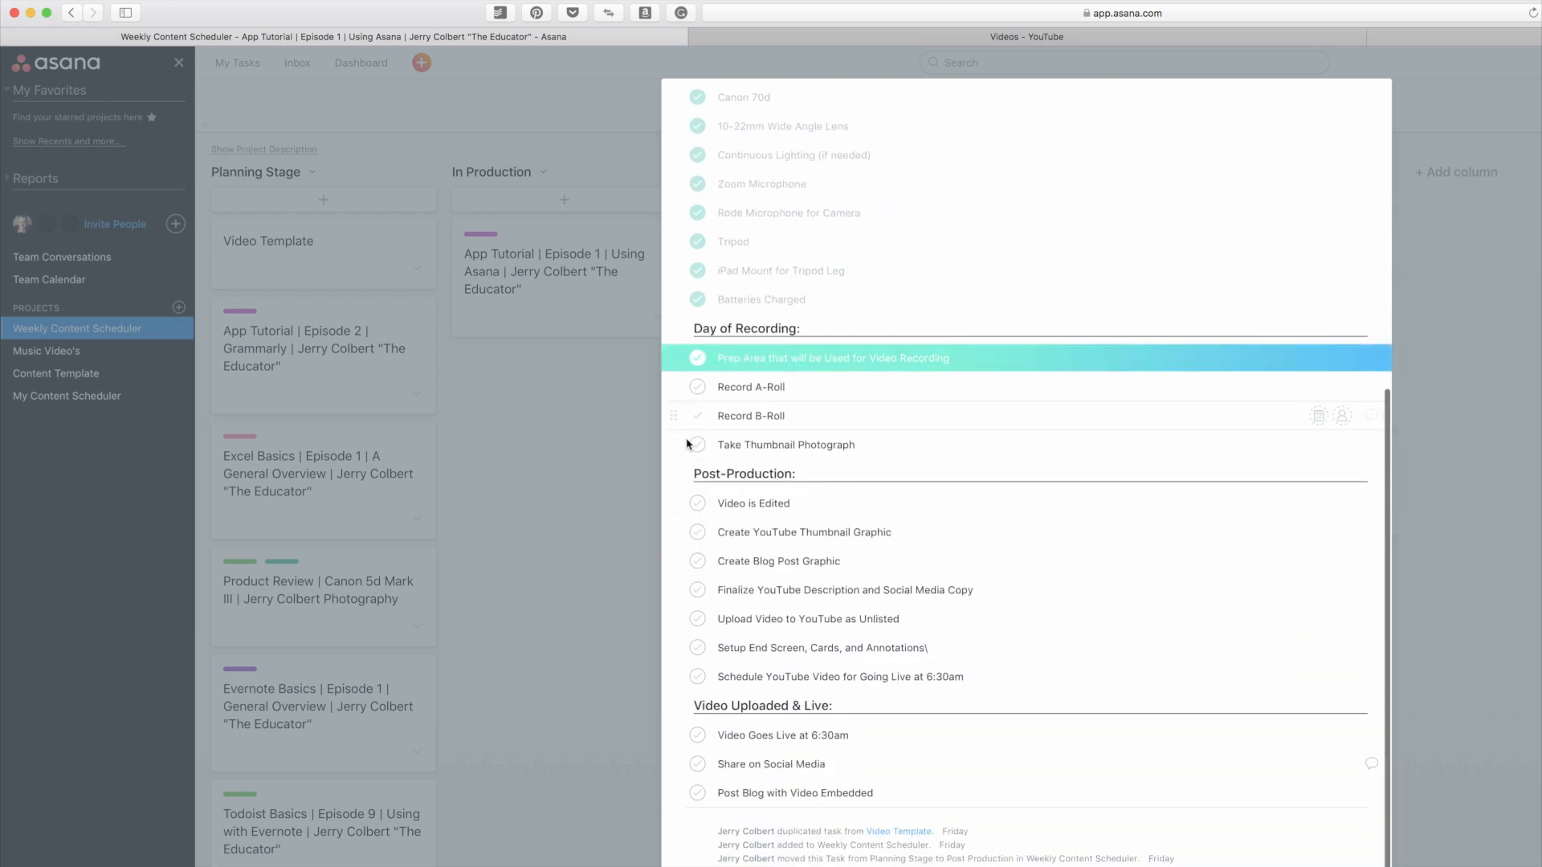
pyautogui.click(698, 387)
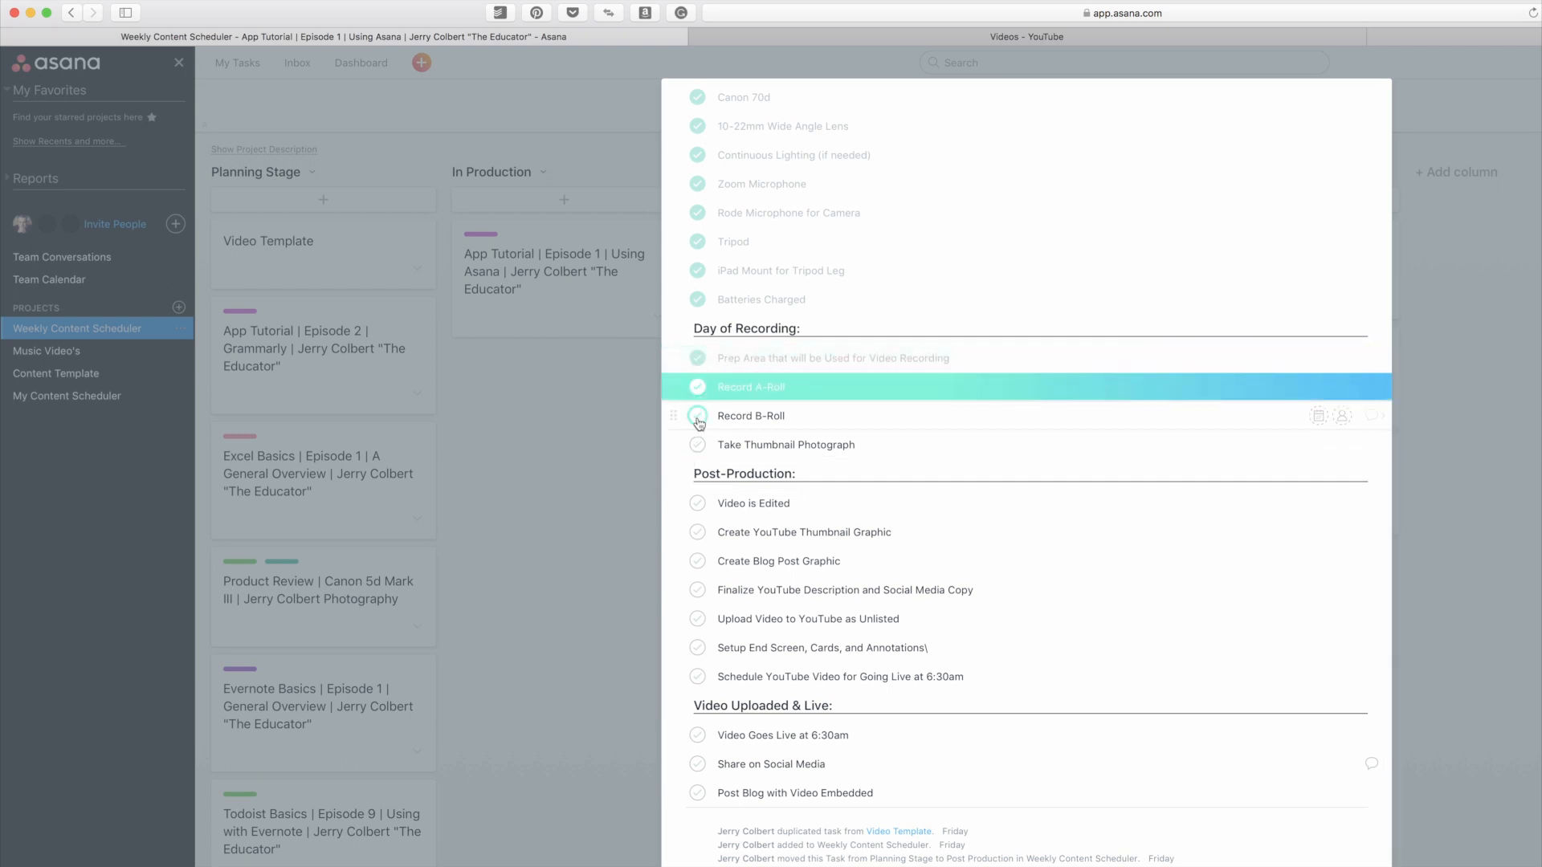
pyautogui.click(698, 415)
pyautogui.click(698, 444)
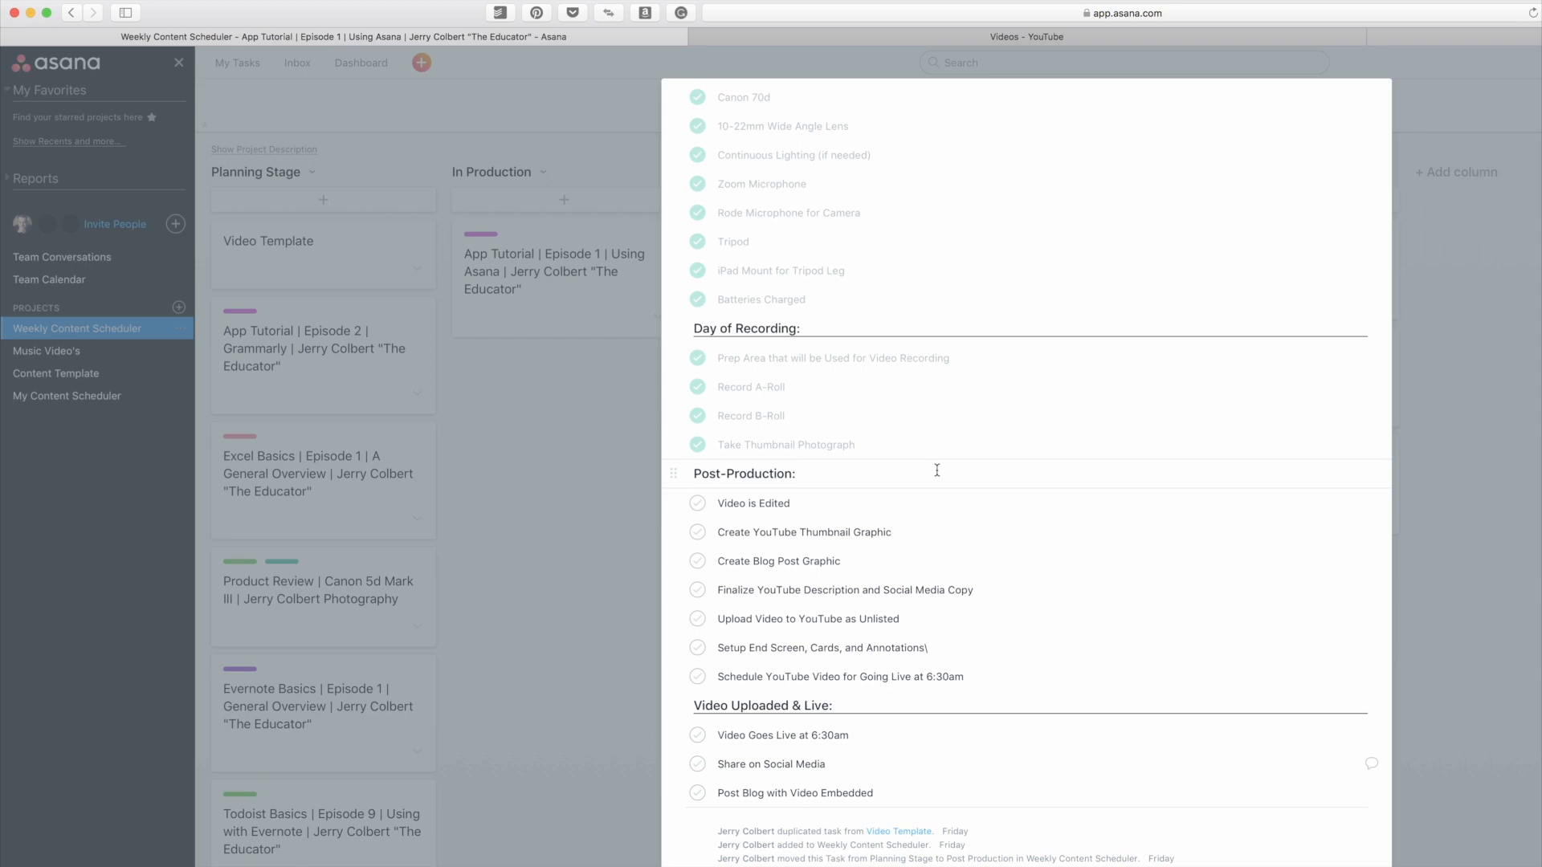
pyautogui.scroll(8, 1318, 417)
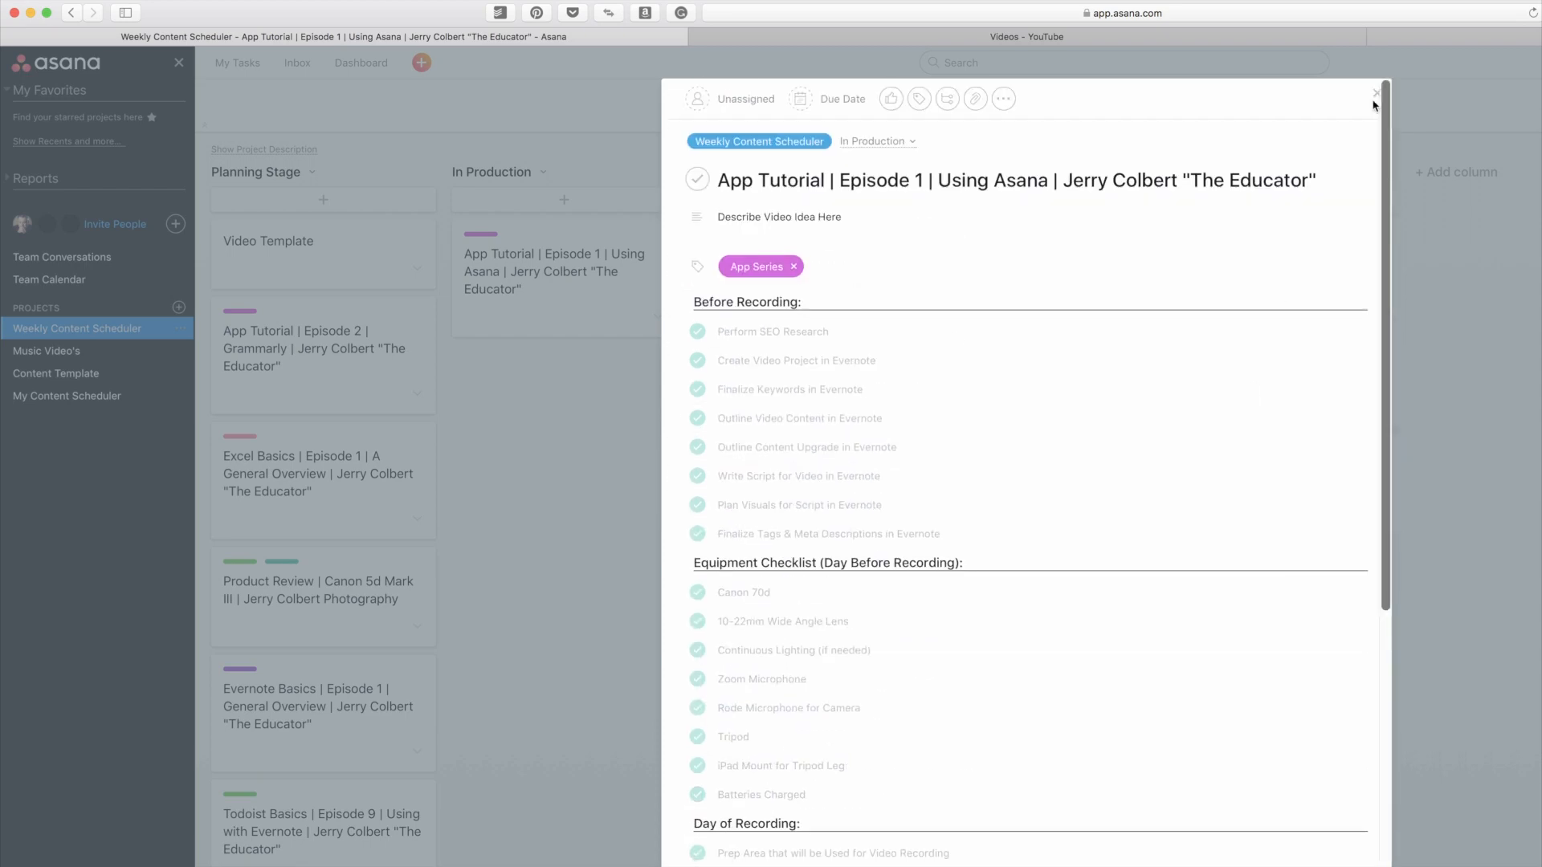
pyautogui.click(1376, 94)
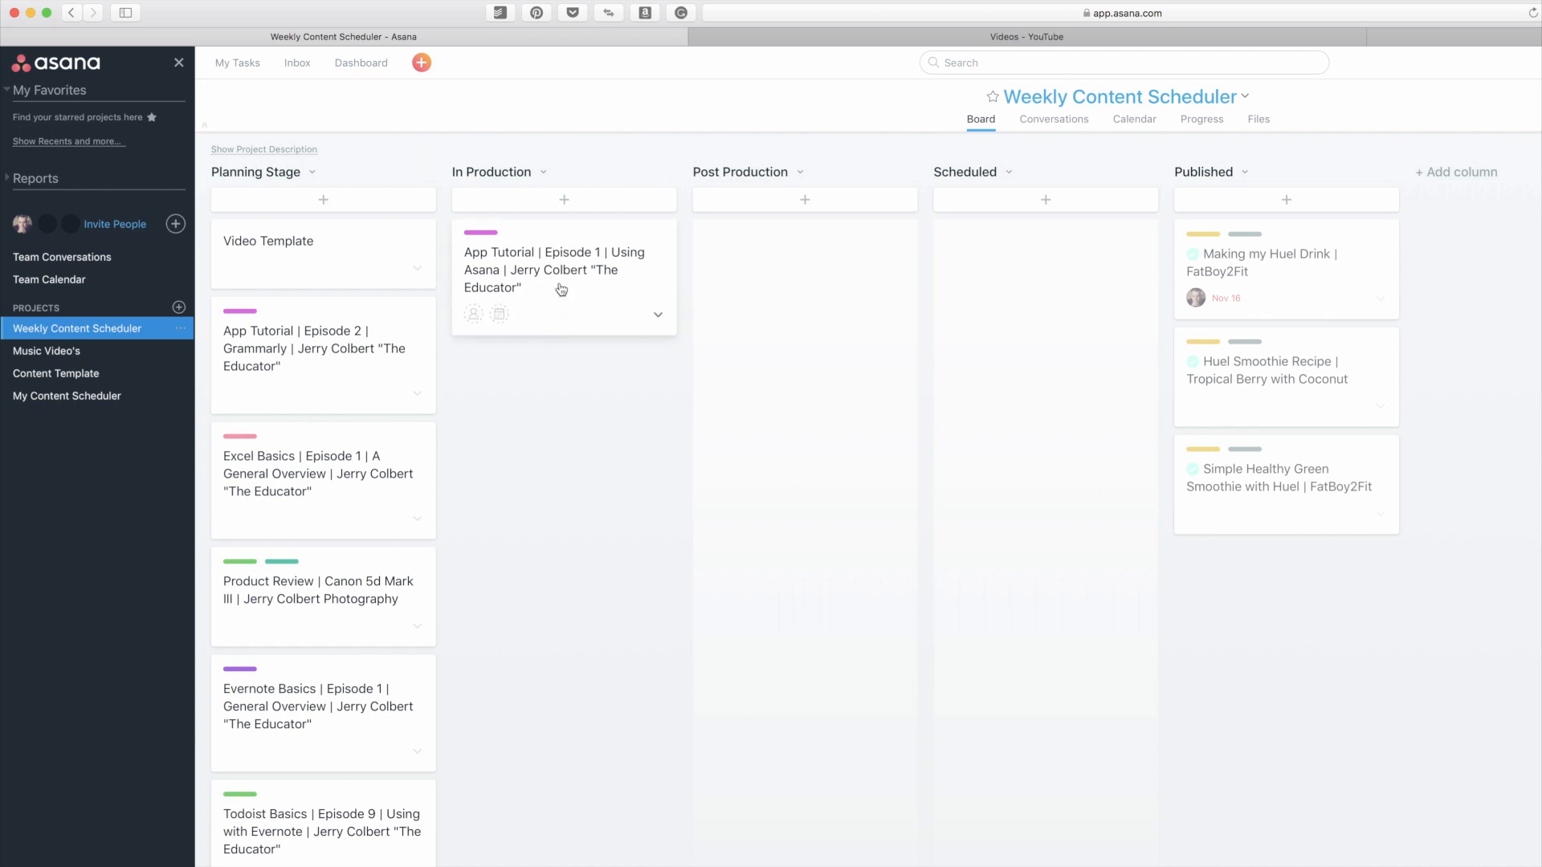
# Step: Move the Using Asana episode card to Post Production and review its full list of remaining subtasks
pyautogui.moveTo(561, 287); pyautogui.dragTo(805, 290)
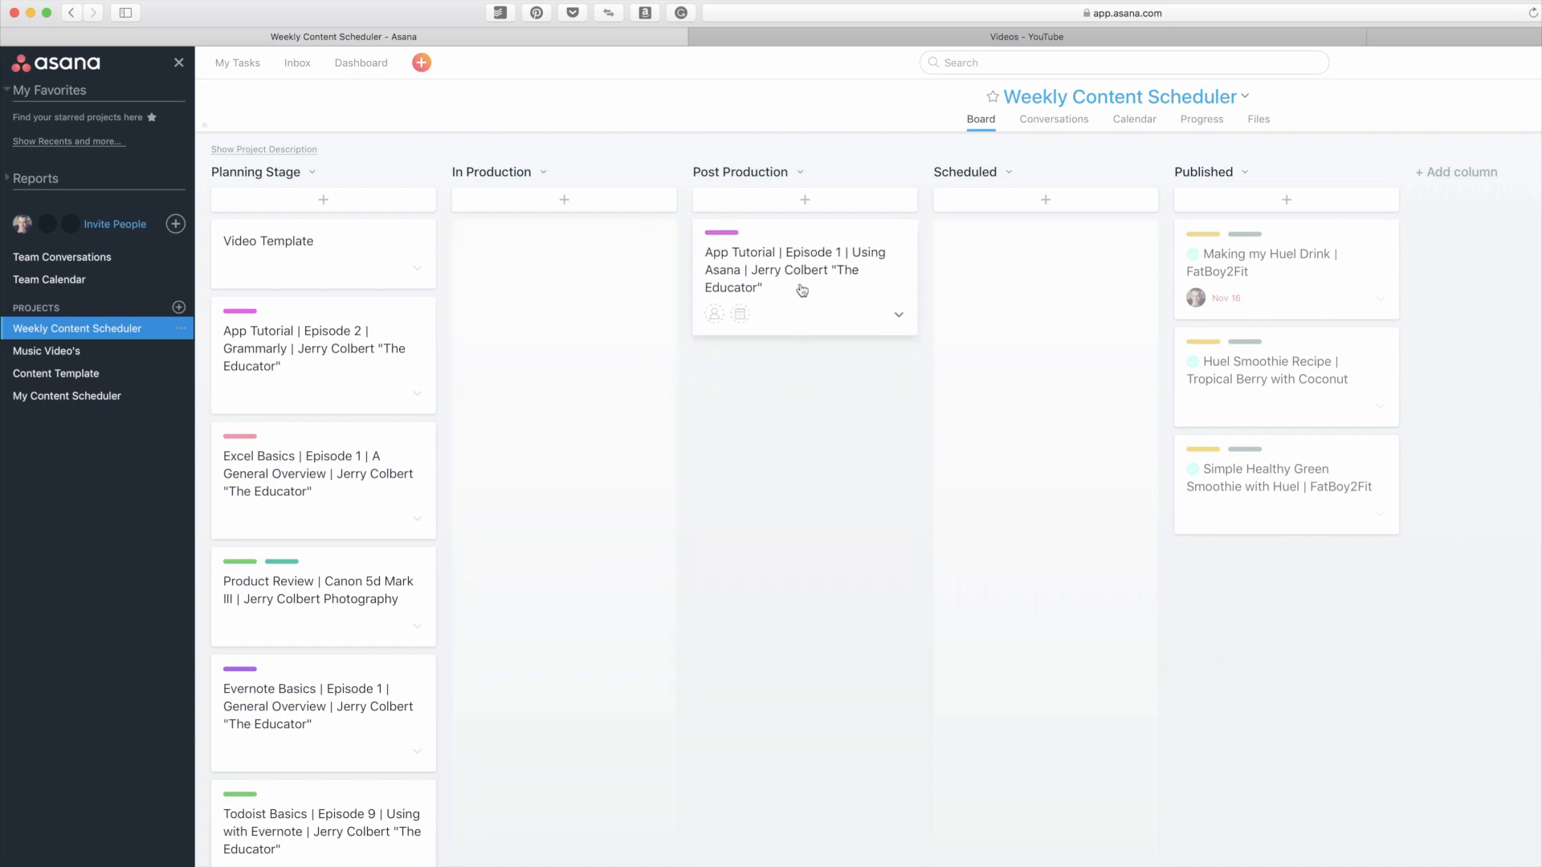
pyautogui.click(801, 291)
pyautogui.scroll(-3, 911, 574)
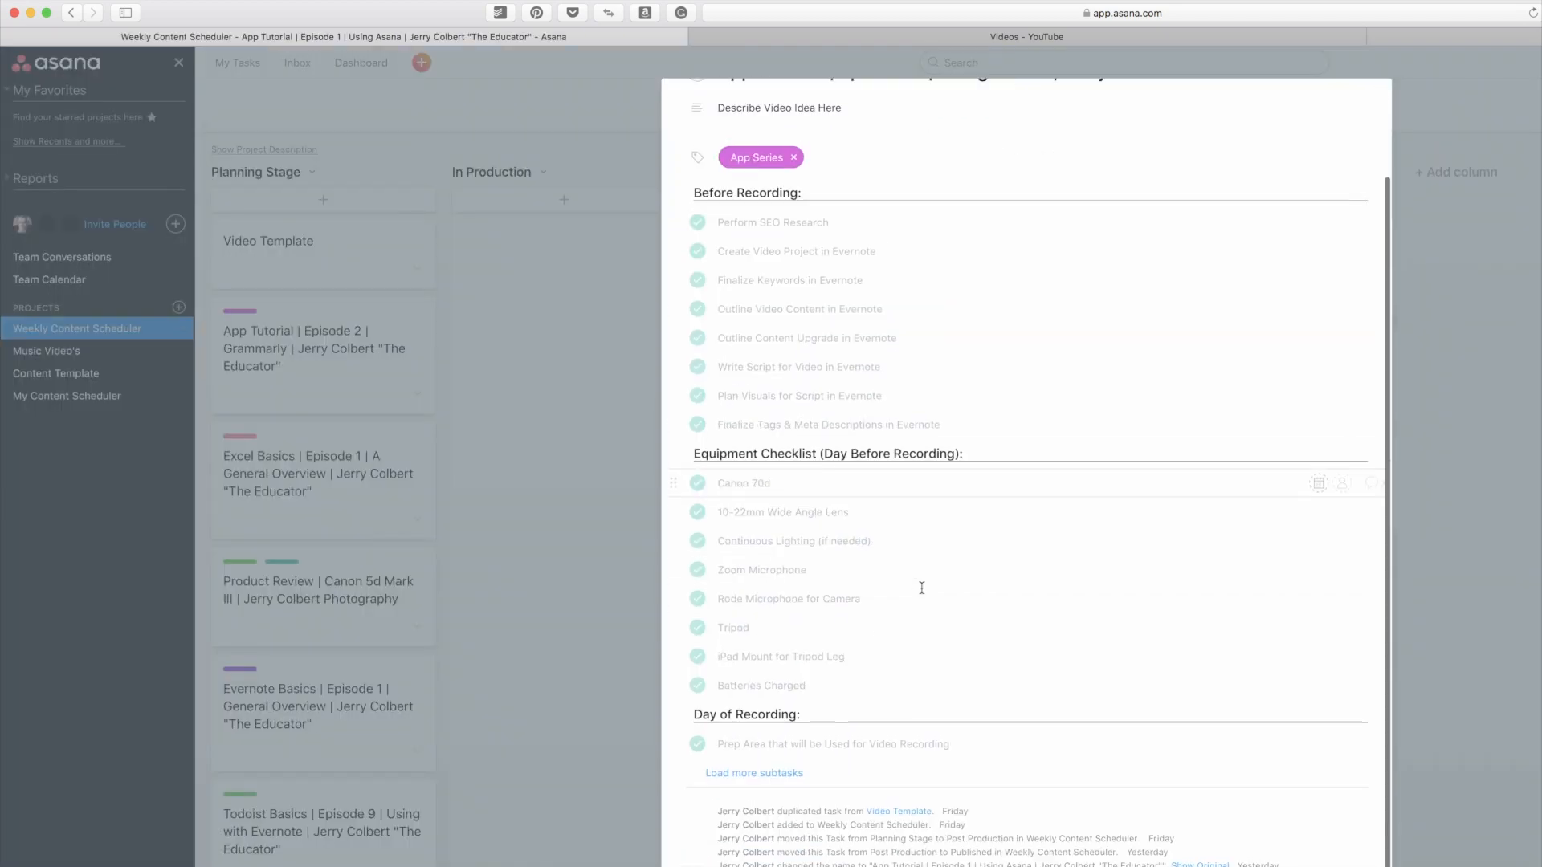
pyautogui.click(787, 774)
pyautogui.scroll(-10, 803, 658)
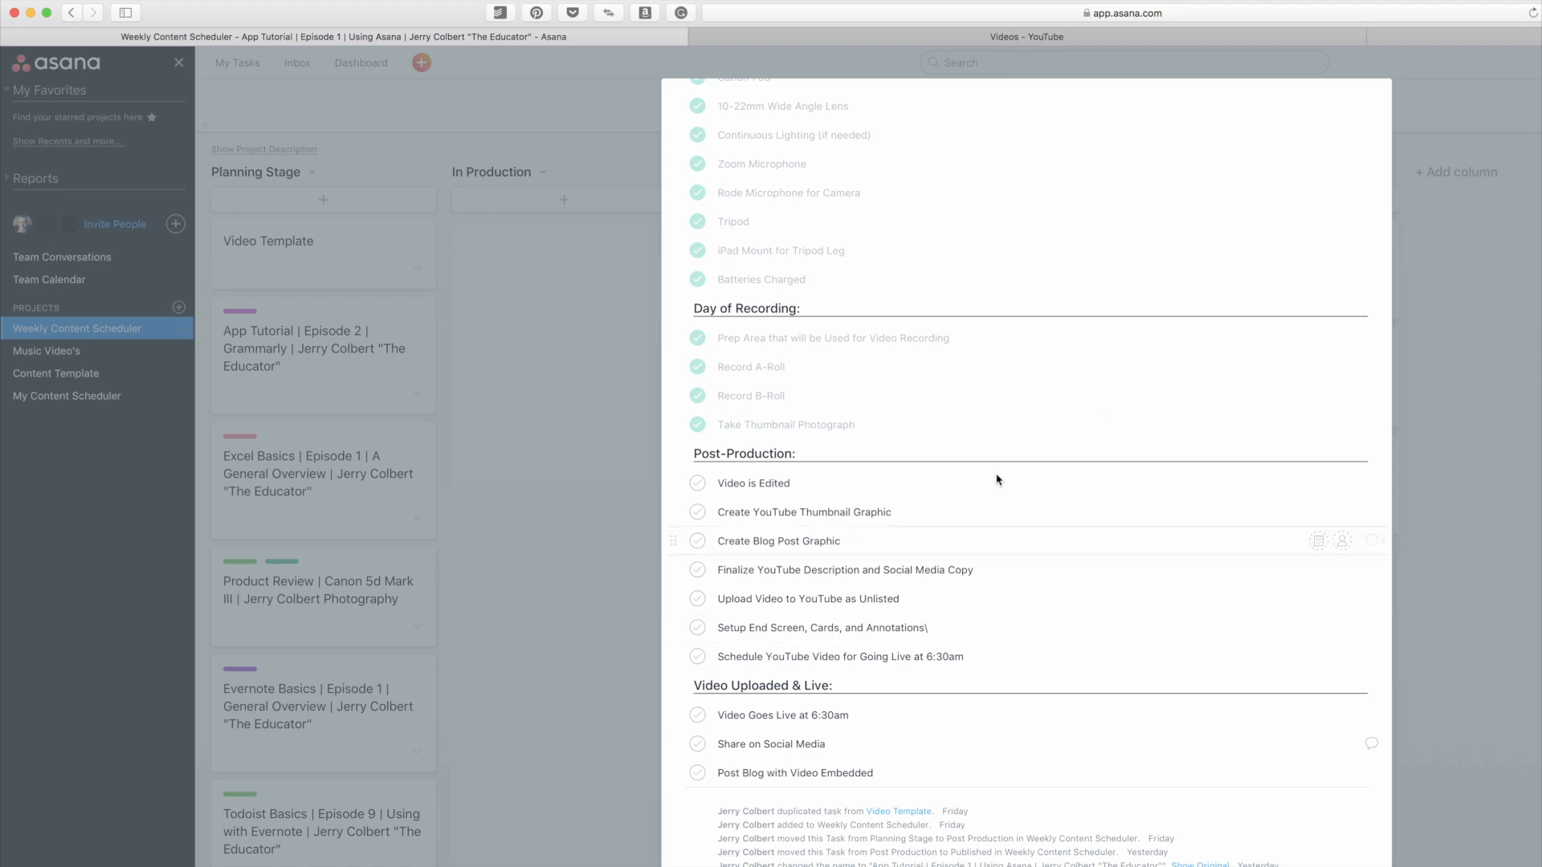
pyautogui.scroll(6, 1352, 98)
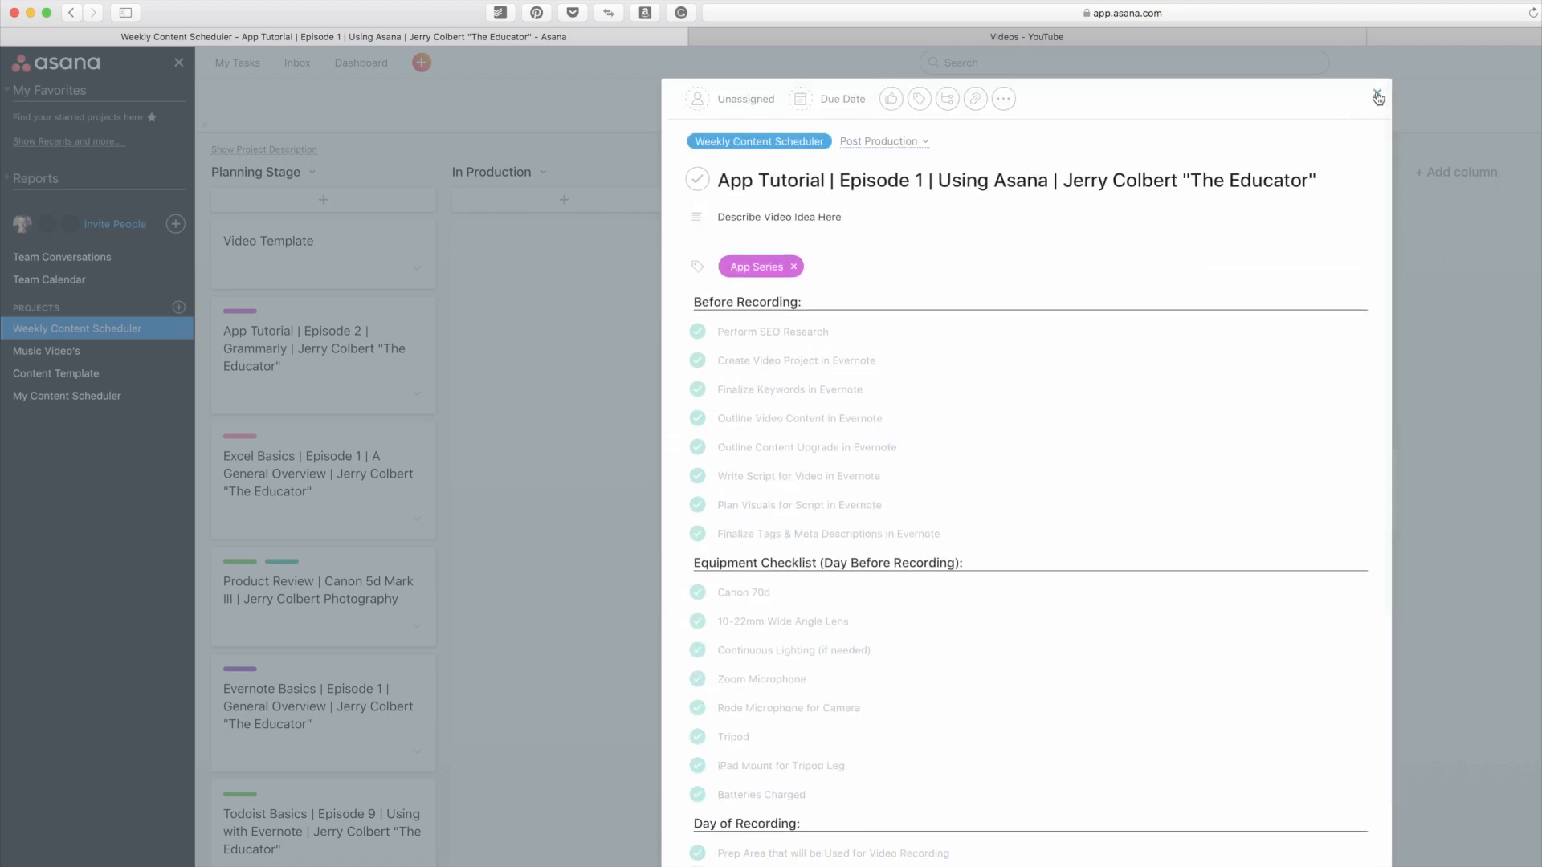
# Step: Return to the board and recheck the Using Asana episode's task details in Post Production, closing them again
pyautogui.click(1377, 97)
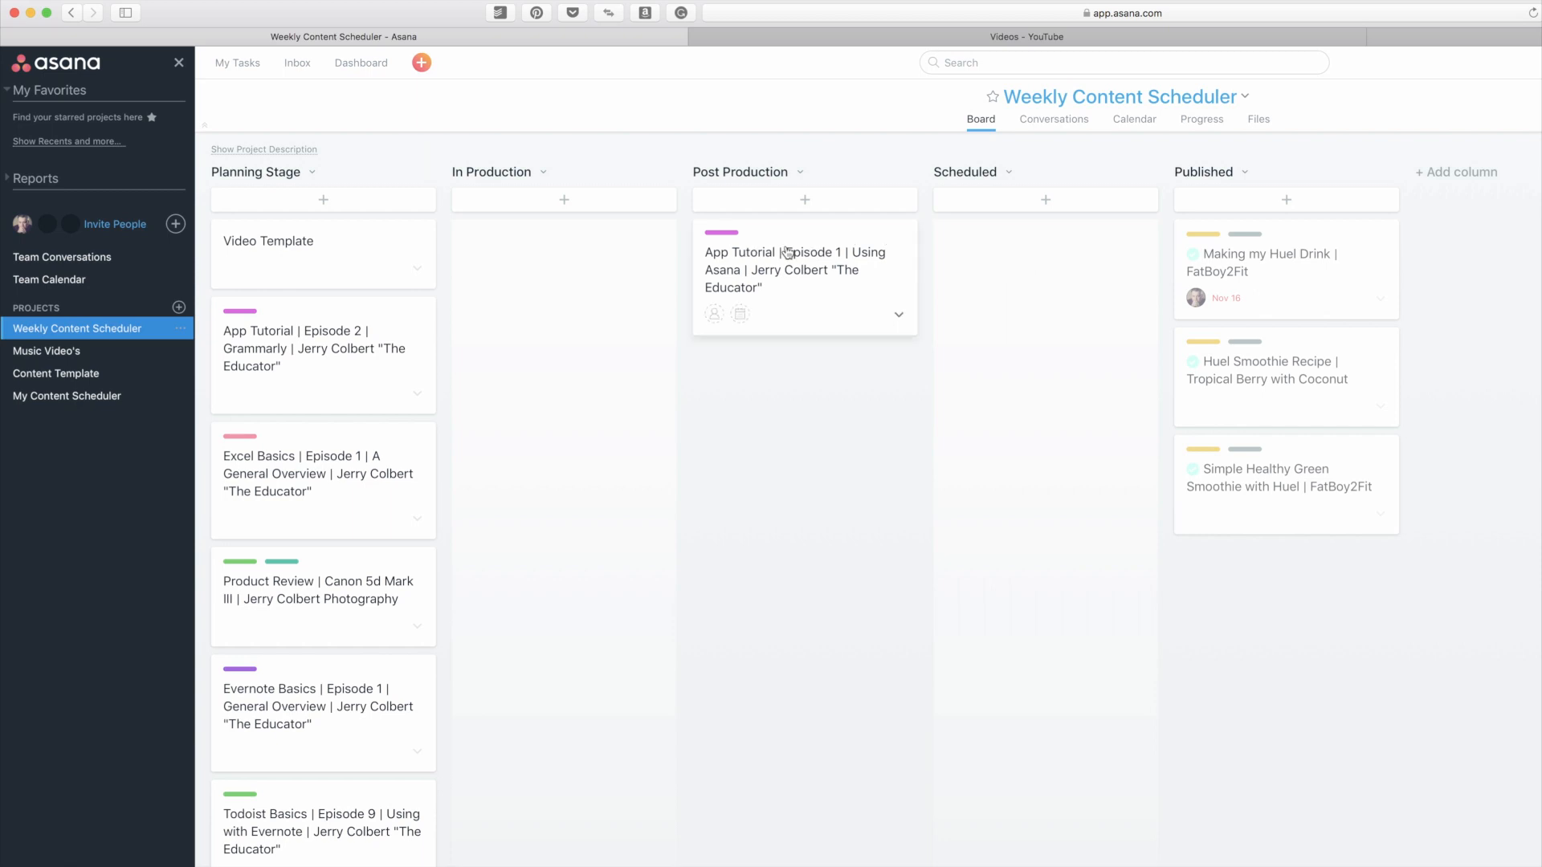
pyautogui.moveTo(788, 254)
pyautogui.mouseDown()
pyautogui.moveTo(1036, 259)
pyautogui.moveTo(791, 265)
pyautogui.mouseUp()
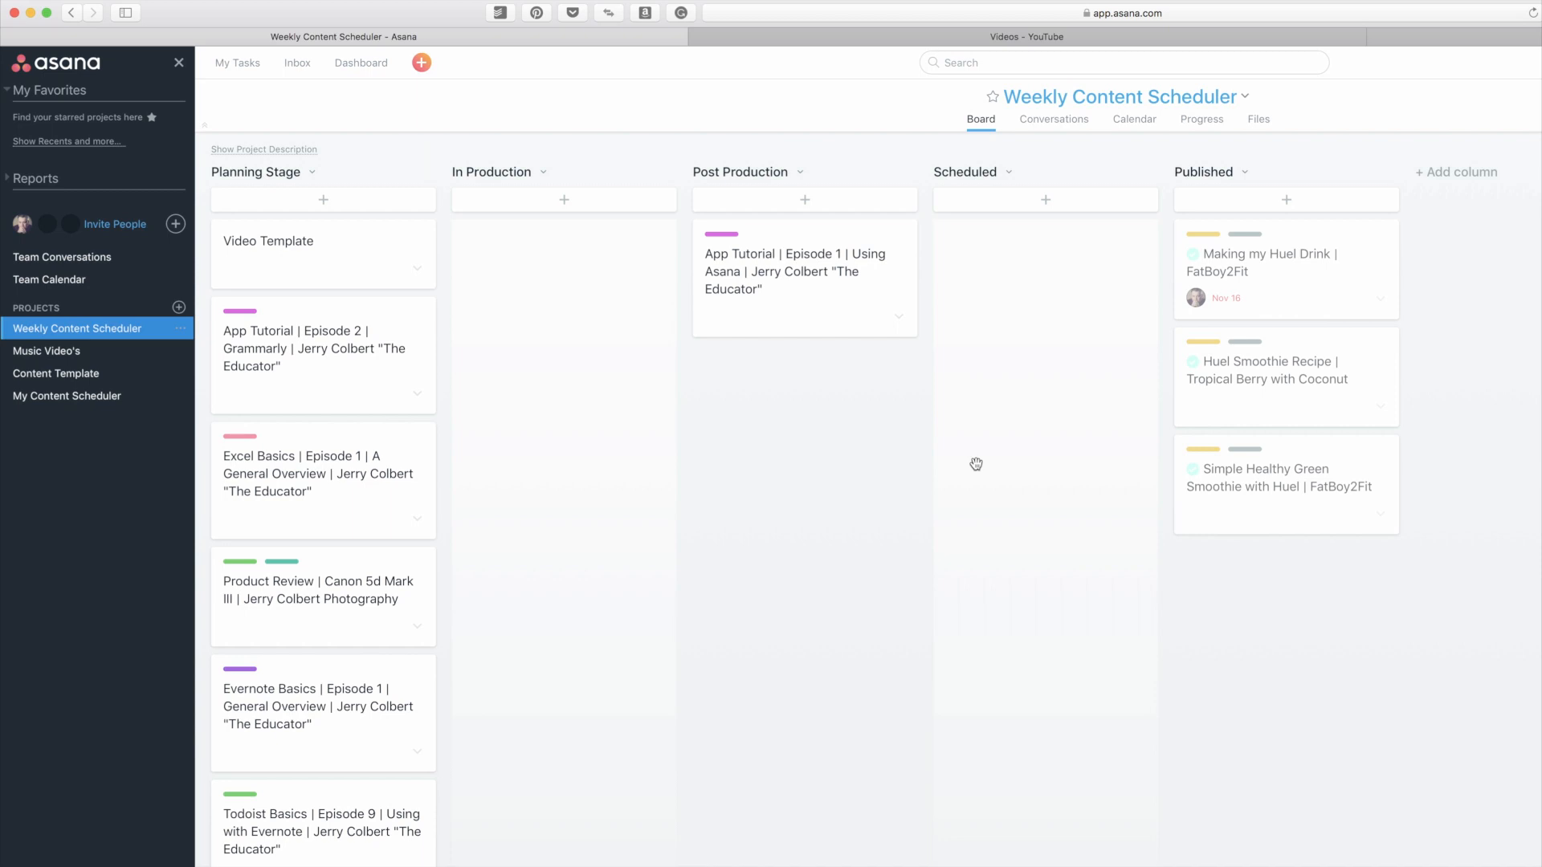
pyautogui.click(812, 289)
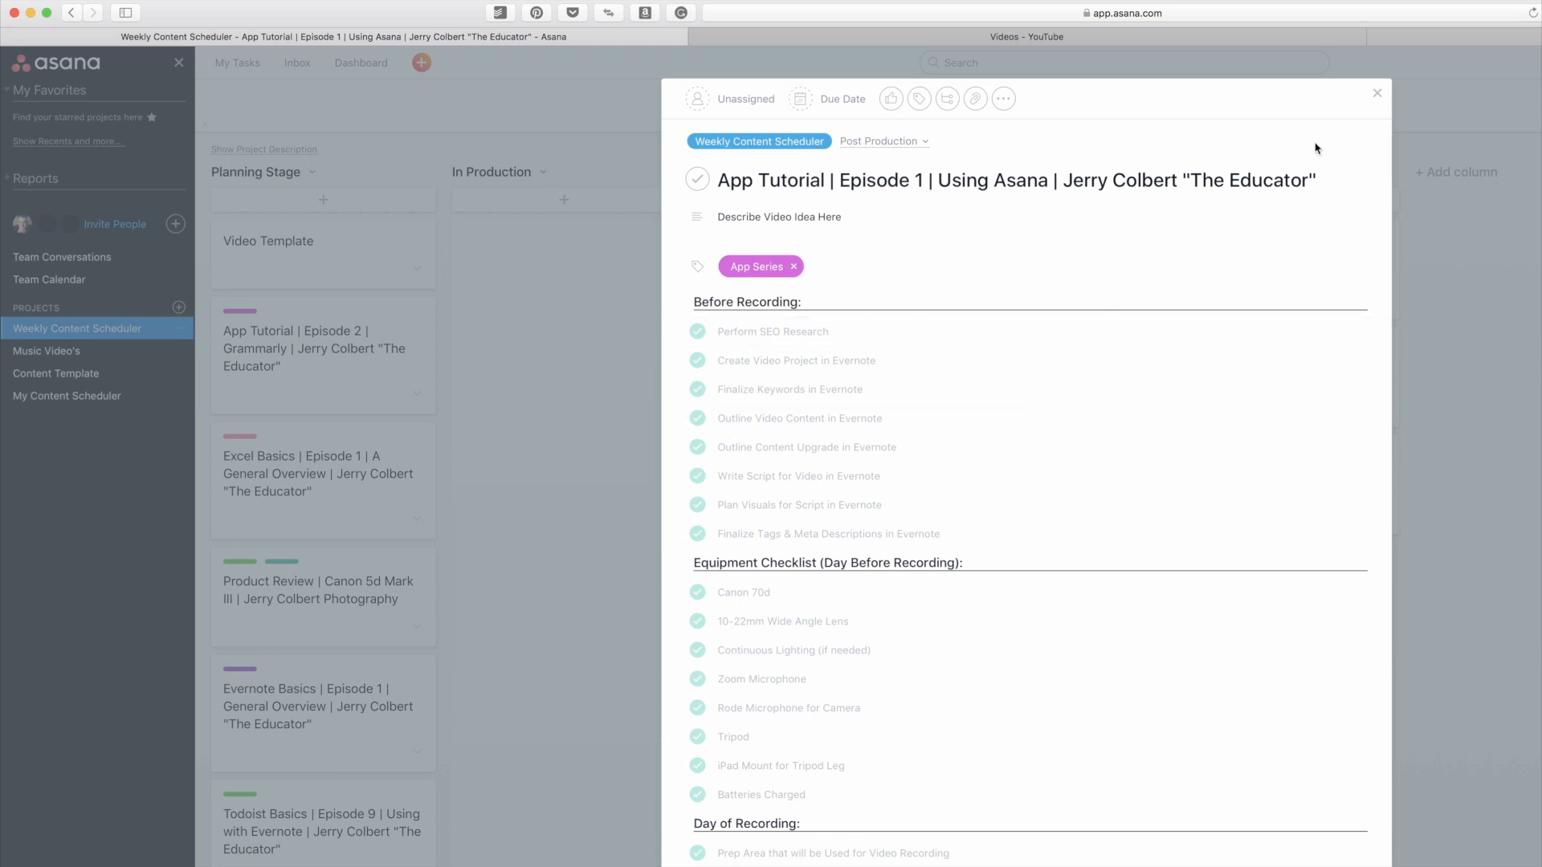
pyautogui.click(1376, 94)
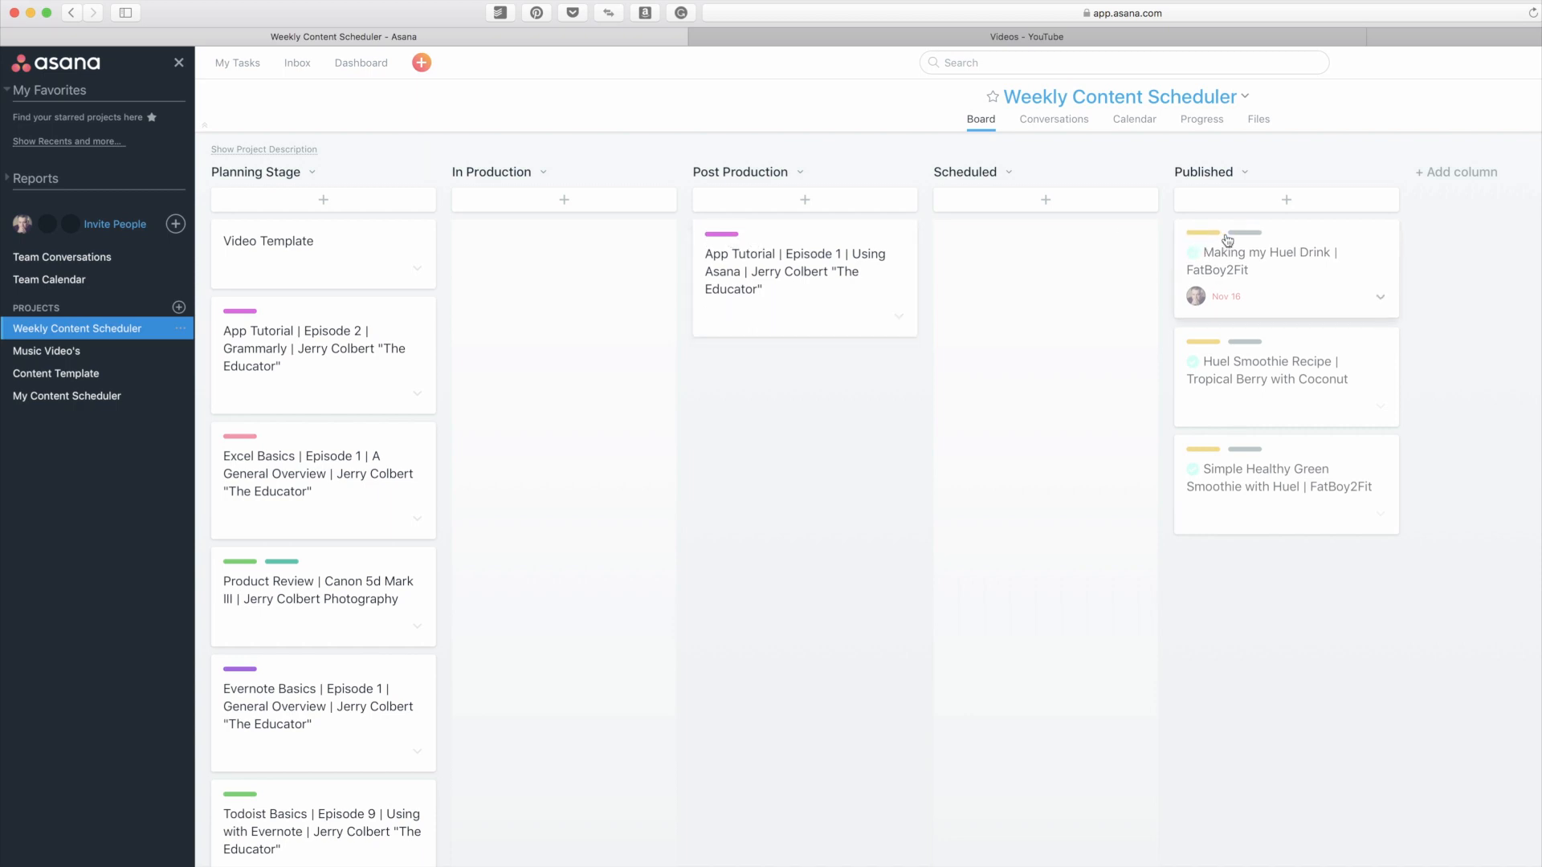
pyautogui.click(755, 242)
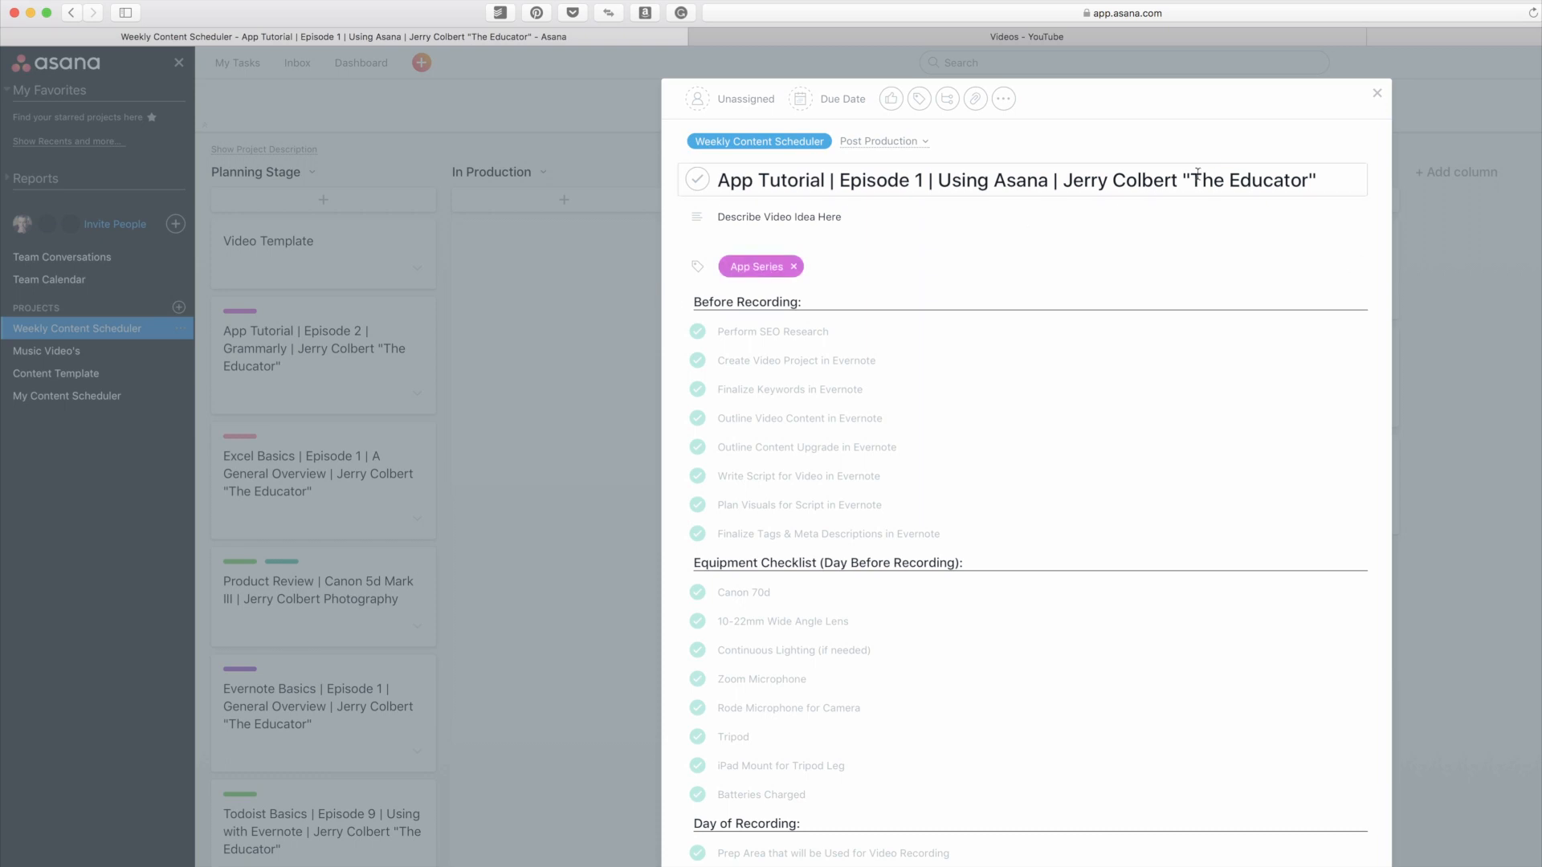
pyautogui.click(1378, 95)
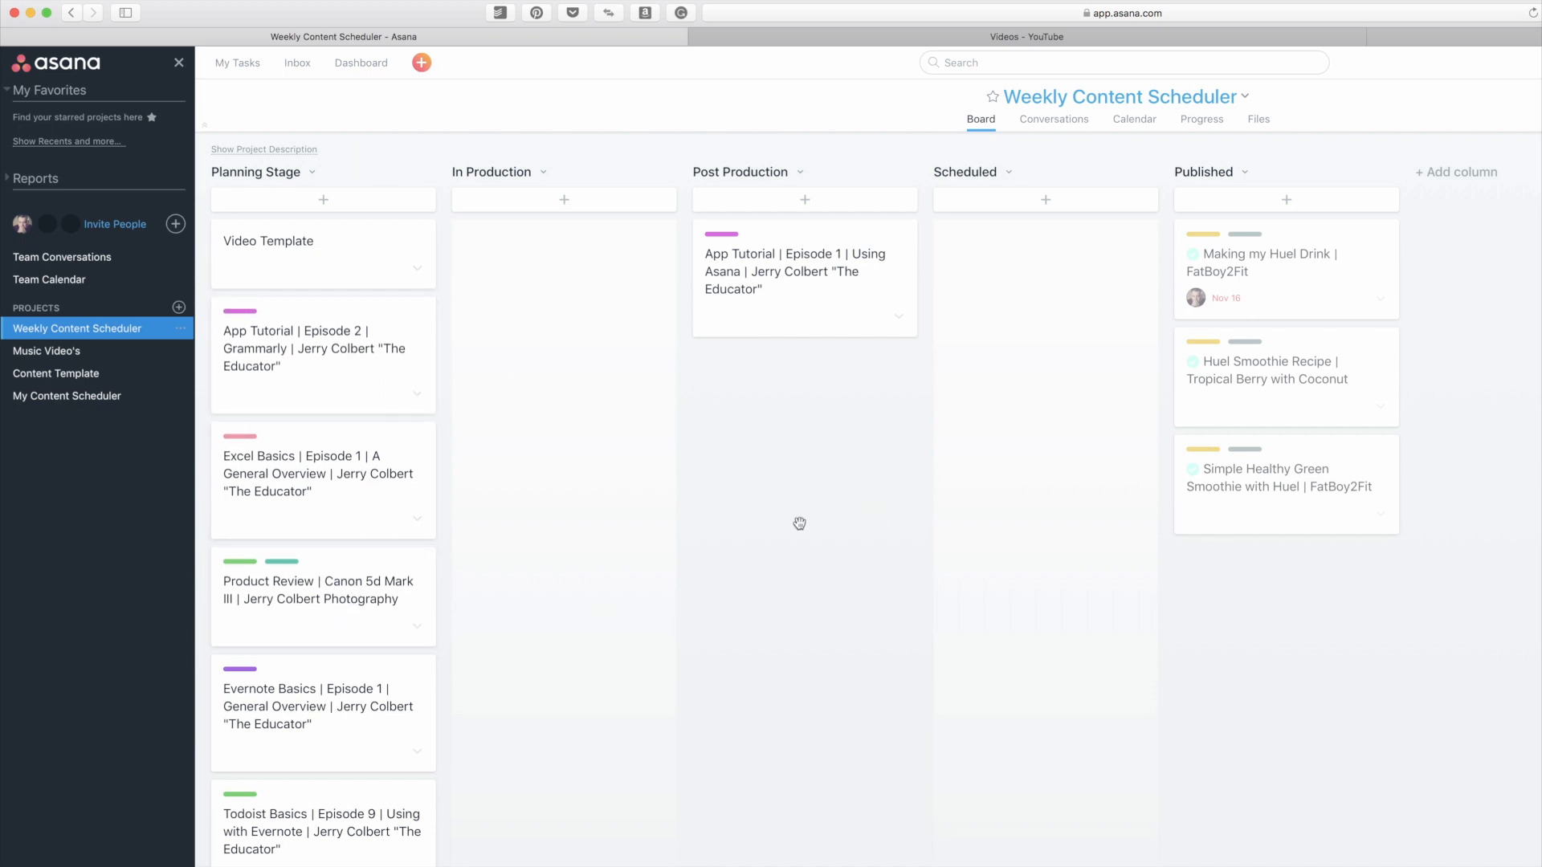
# Step: Inspect the published Making my Huel Drink task and the FatBoy2Fit tag's task list, returning to the Weekly Content Scheduler board
pyautogui.click(1285, 277)
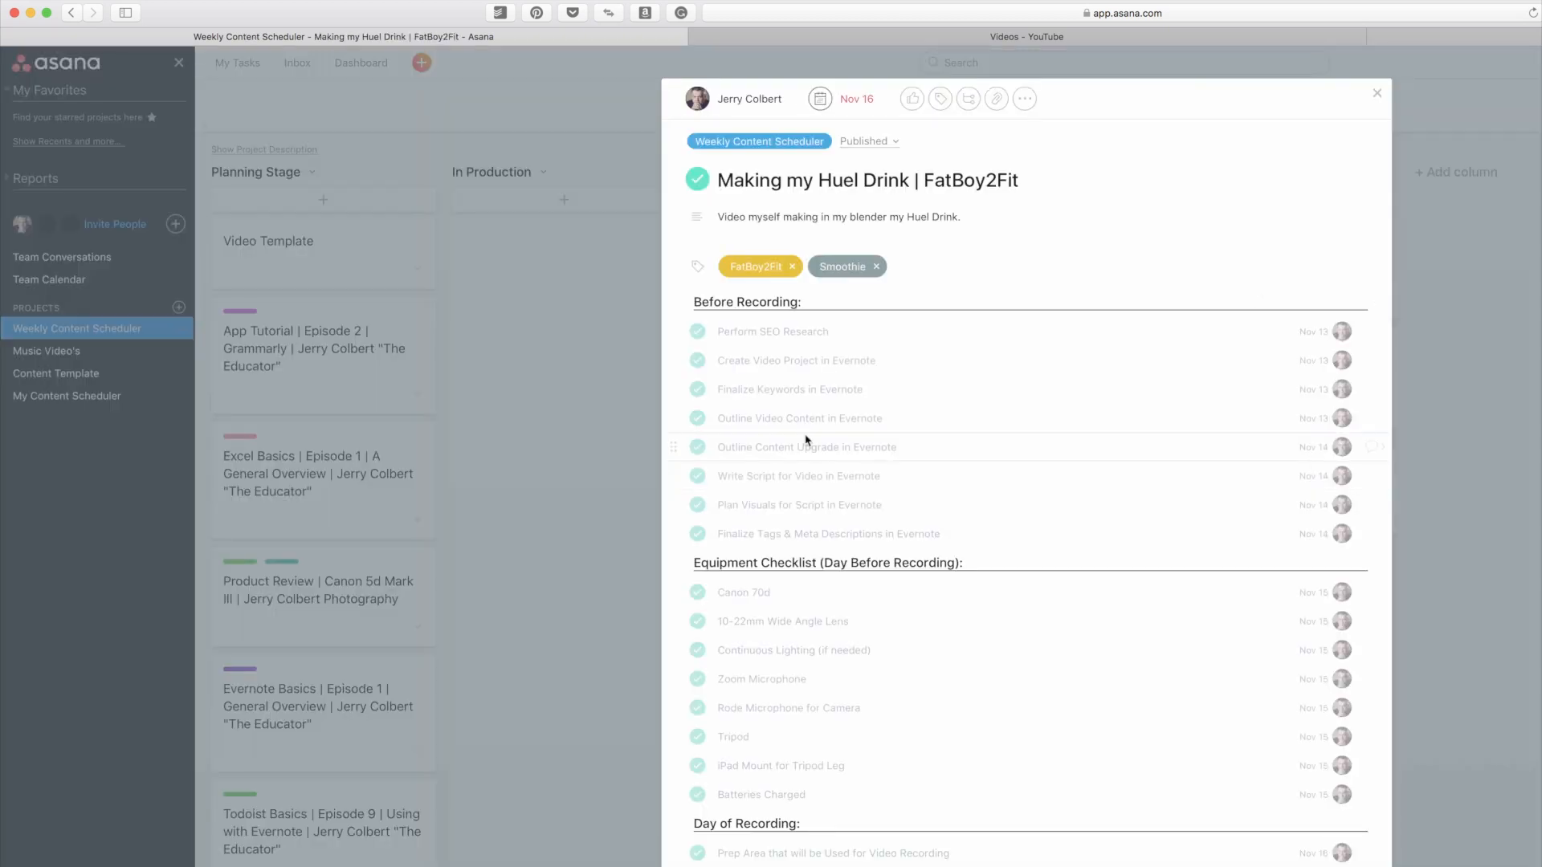
pyautogui.click(753, 273)
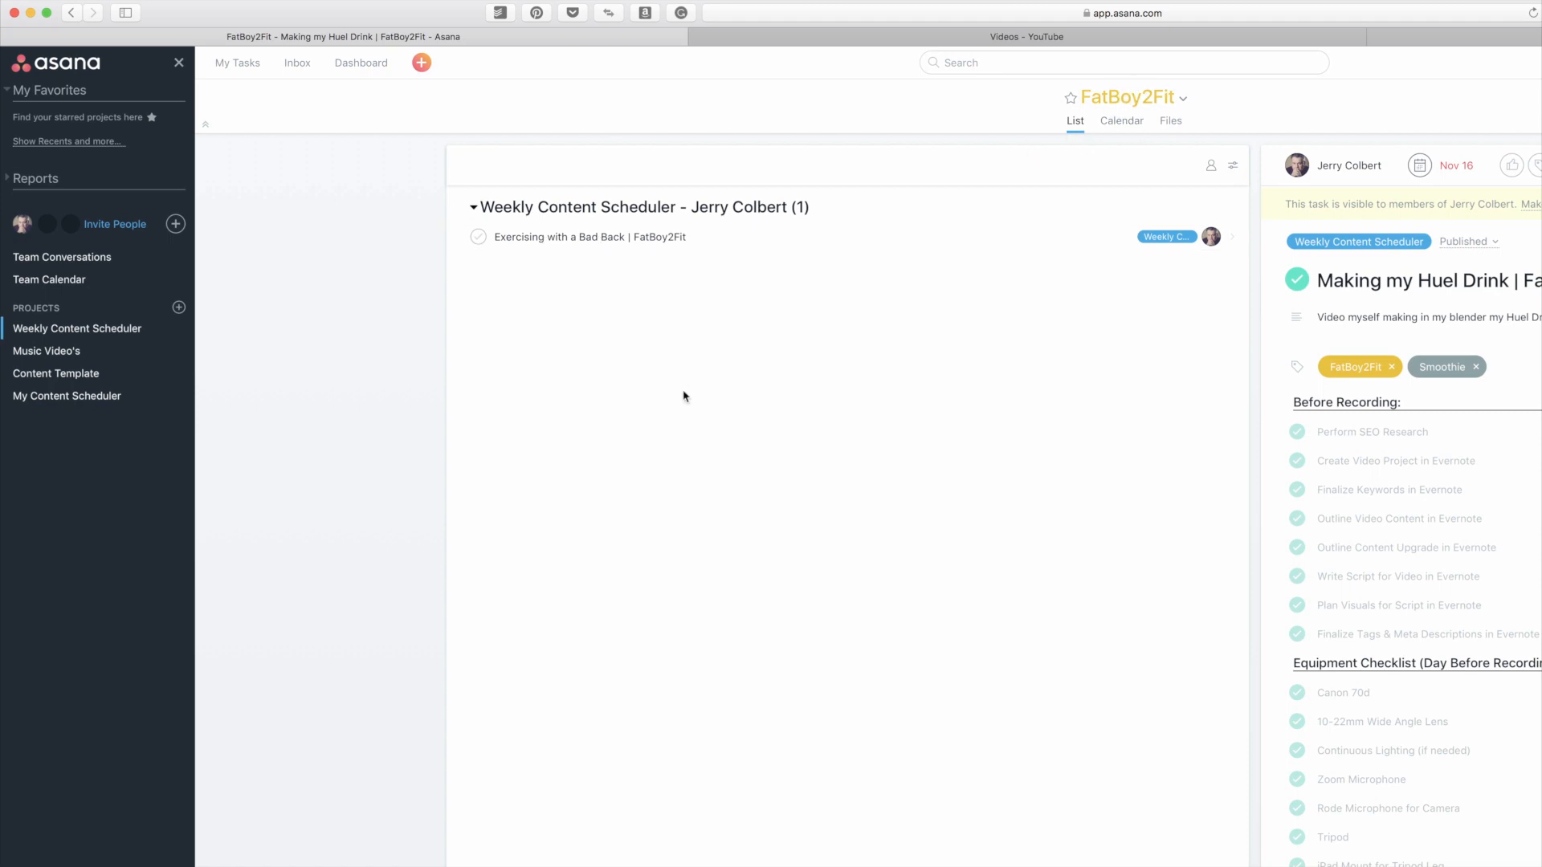
pyautogui.click(95, 330)
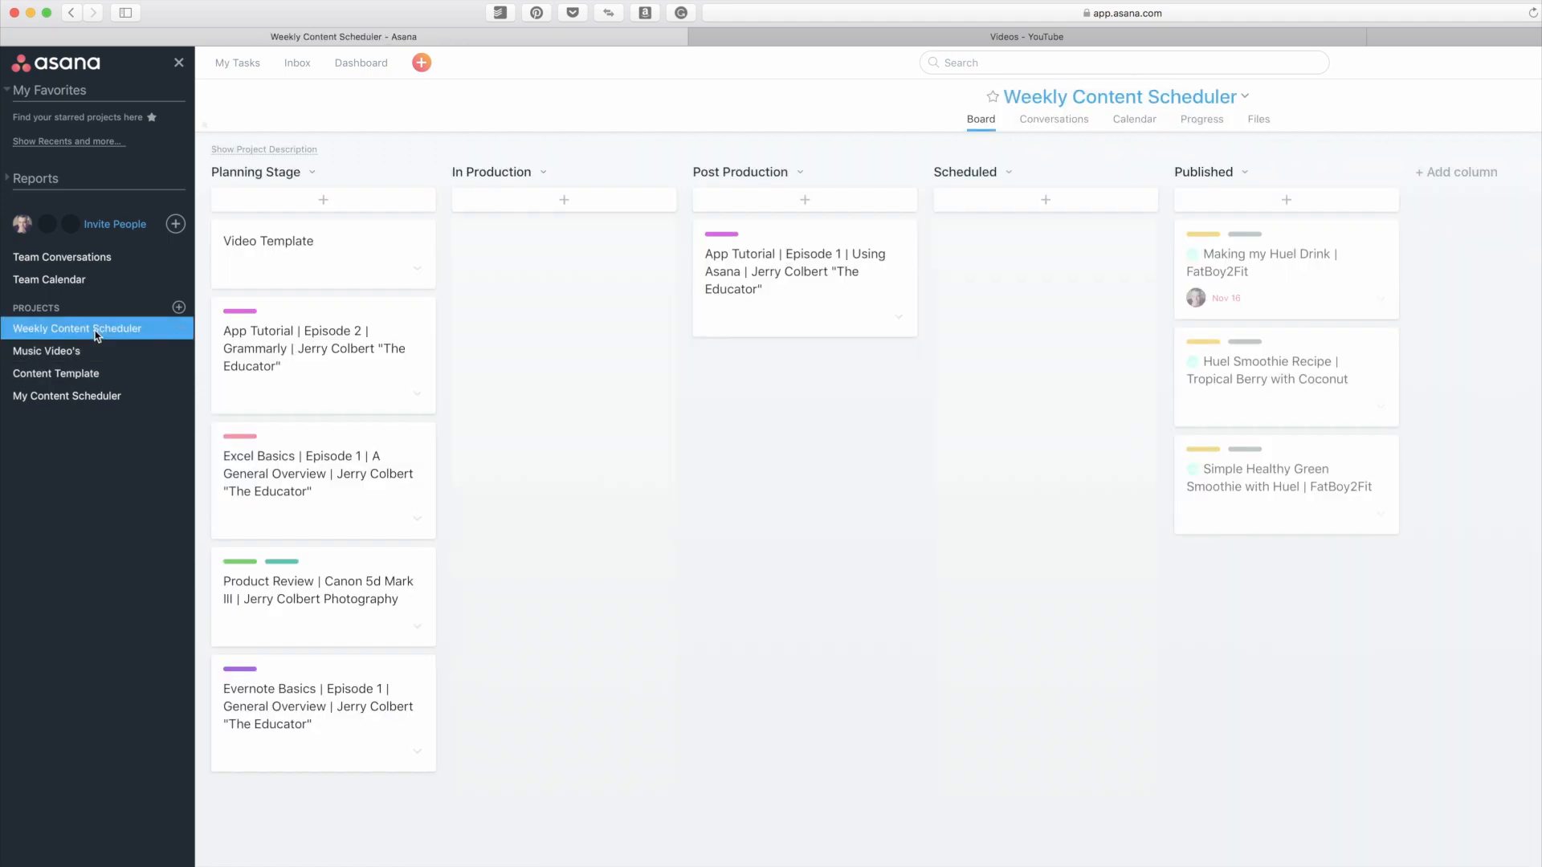